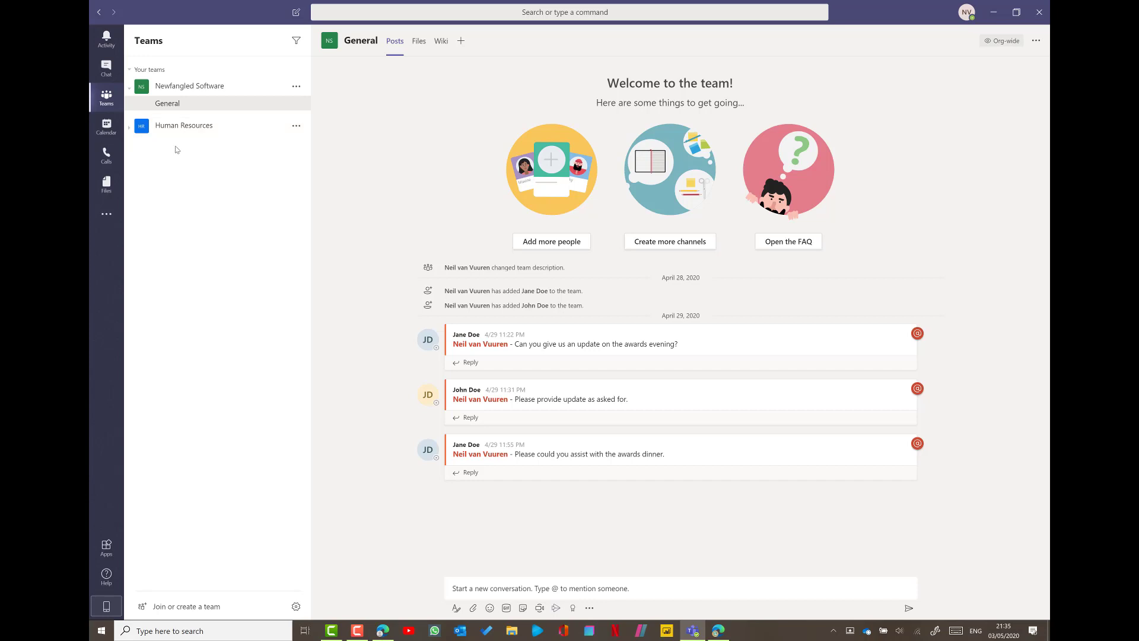
- Create a private team from scratch named Accounts
click(172, 607)
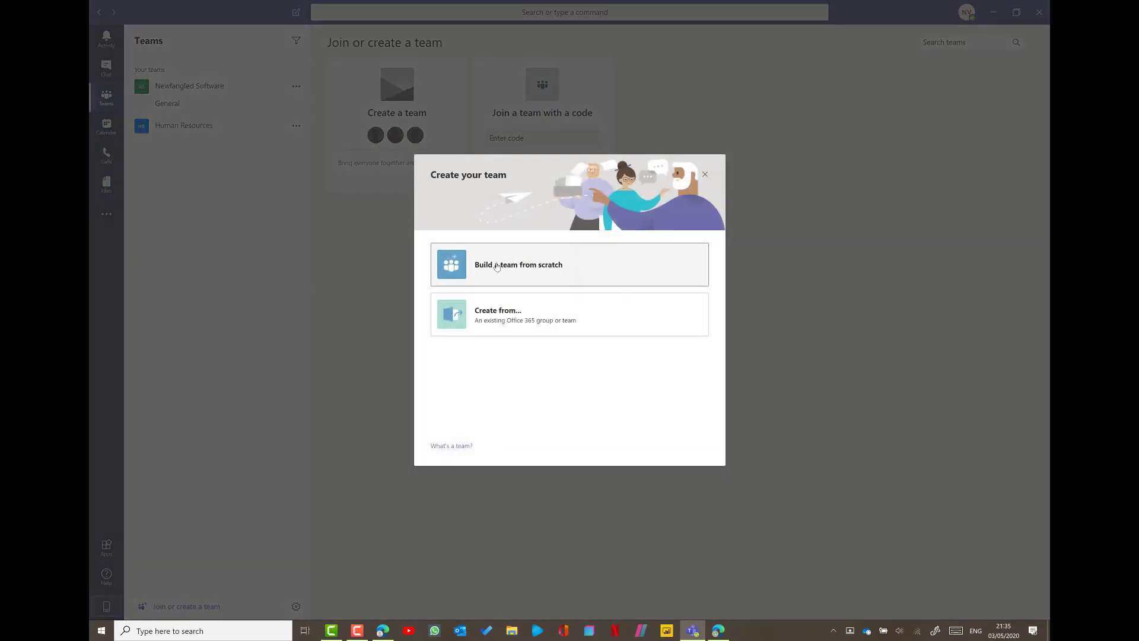
click(498, 262)
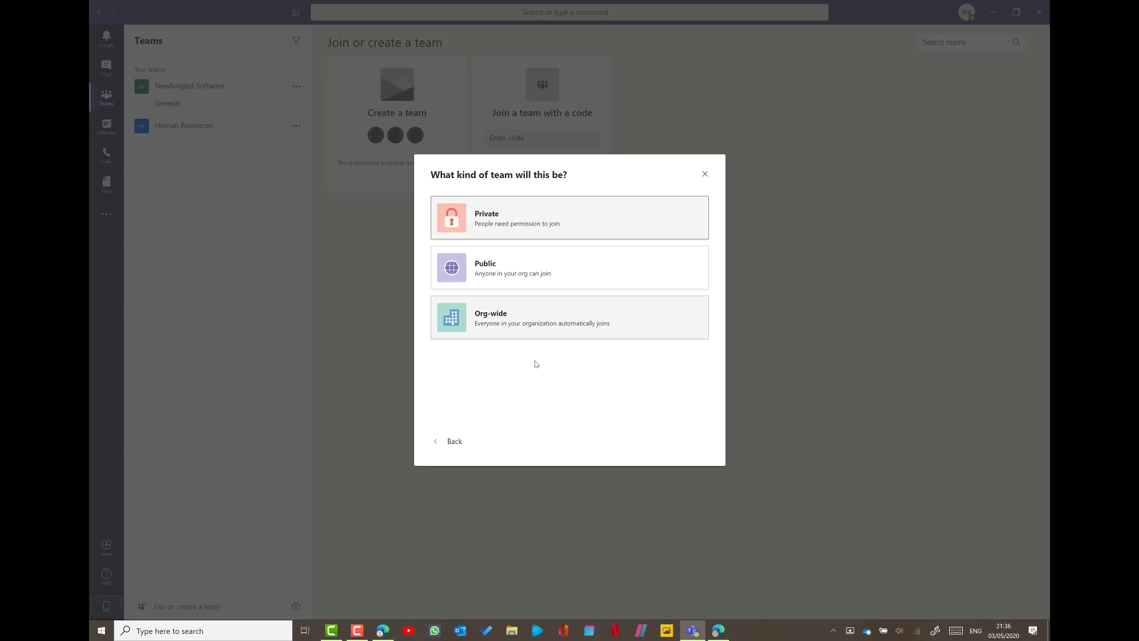
click(496, 234)
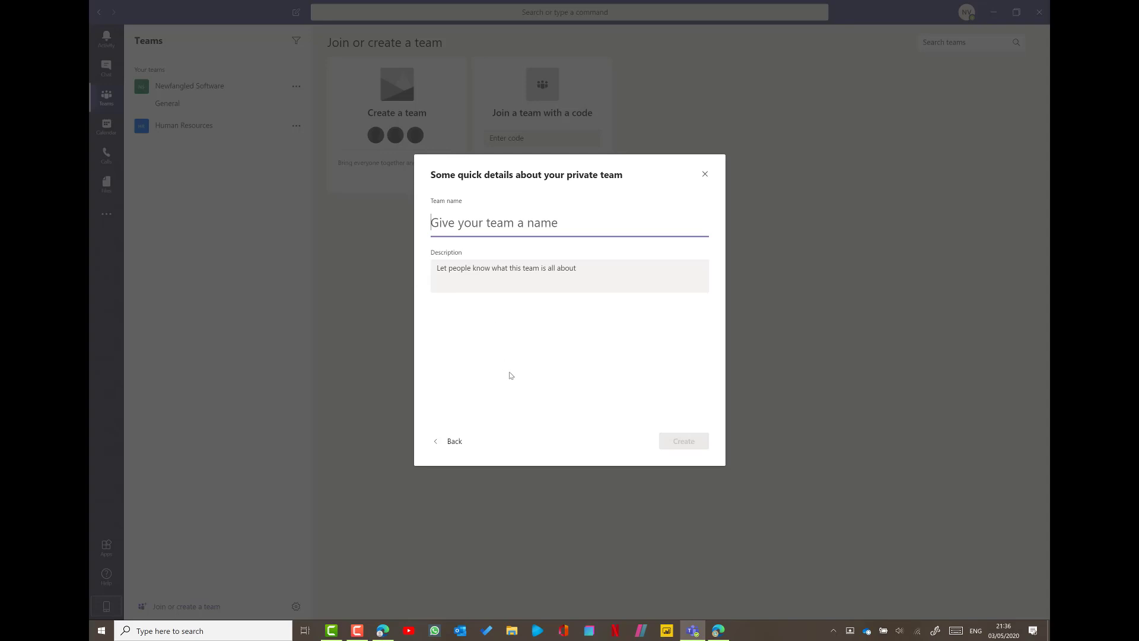
text(Accounts)
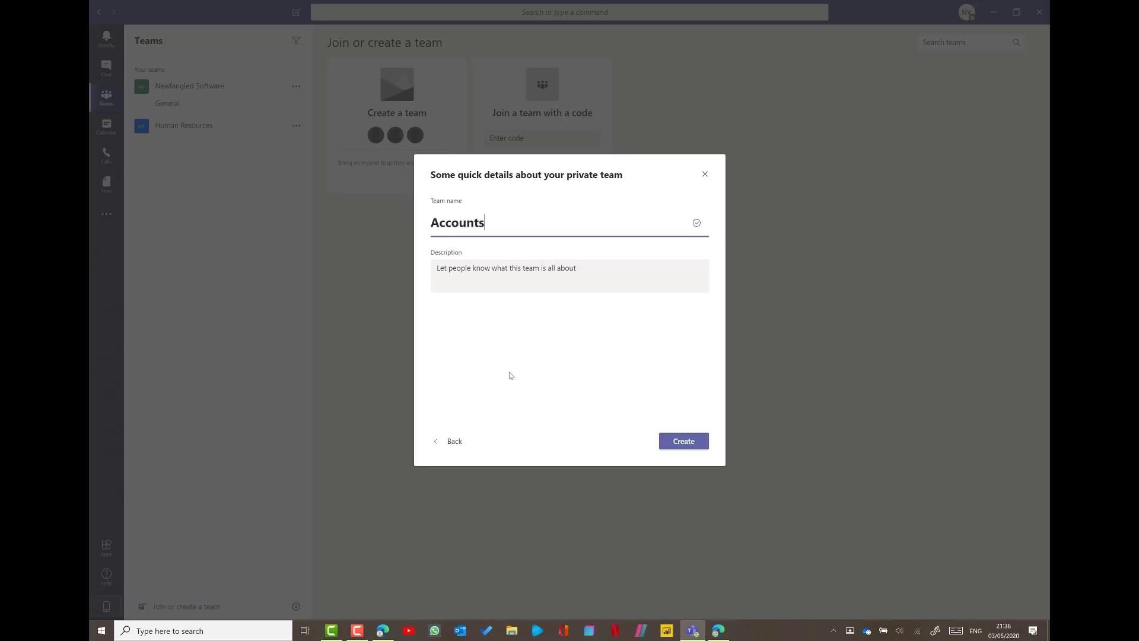
click(682, 445)
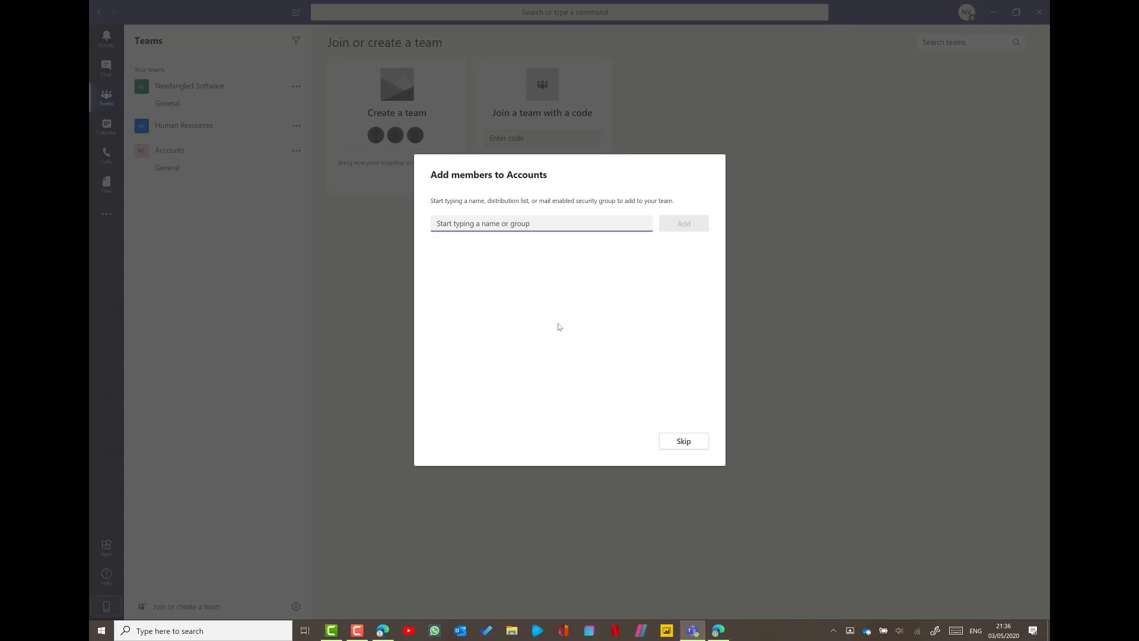
- Add the two colleagues, first the consultant, to the Accounts team with the Member role and finish the team setup
text(John)
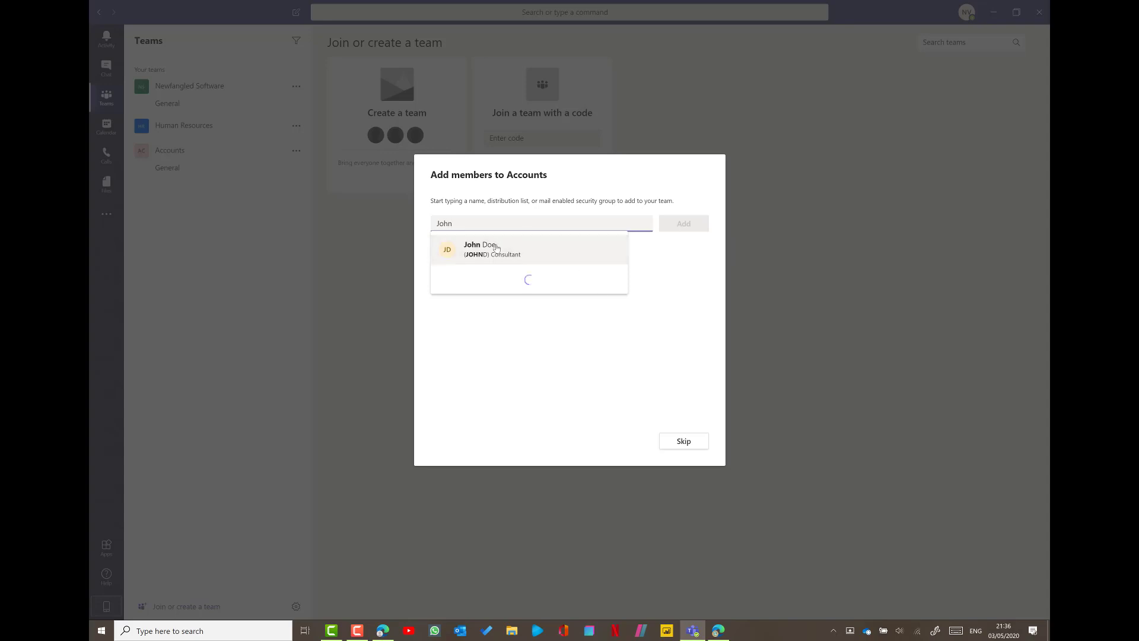
click(496, 248)
click(702, 227)
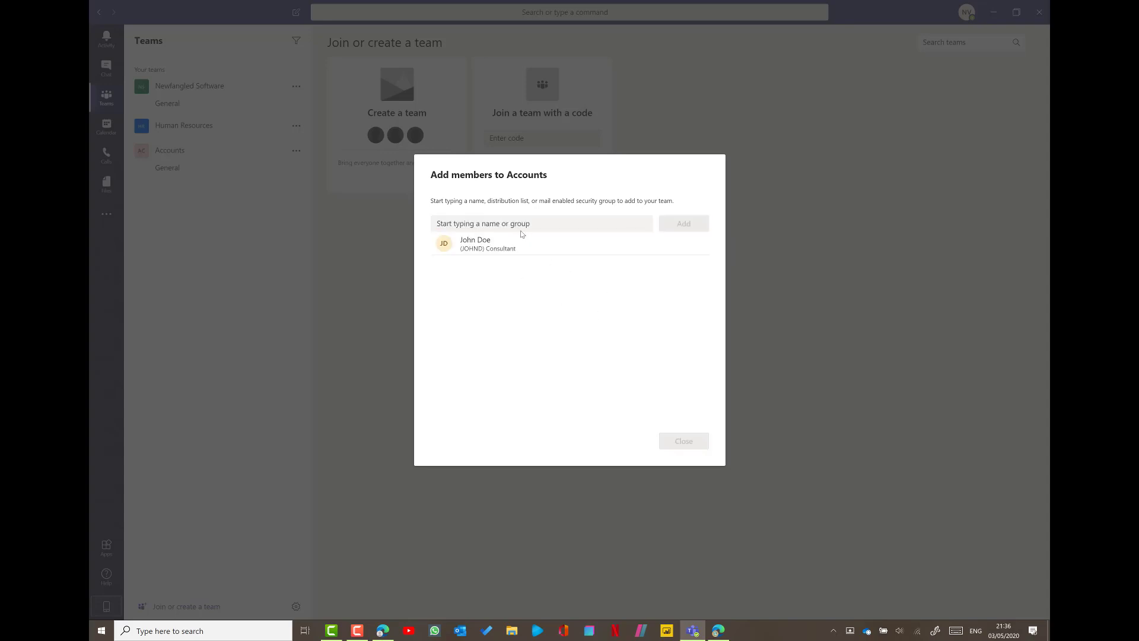
click(511, 223)
text(Jane)
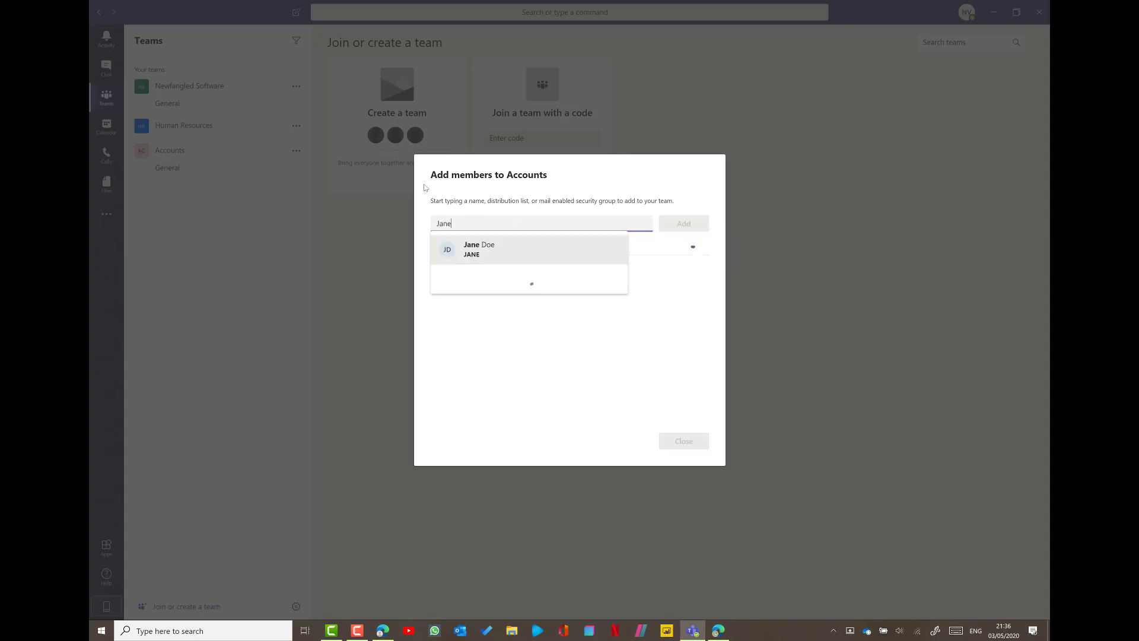
click(523, 250)
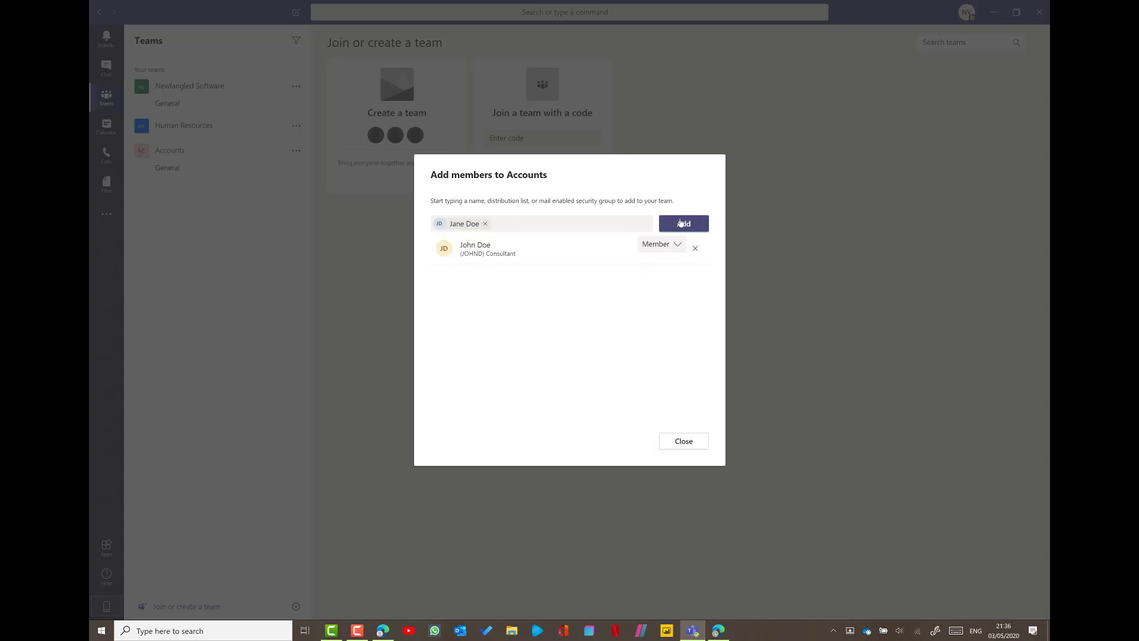
key(Return)
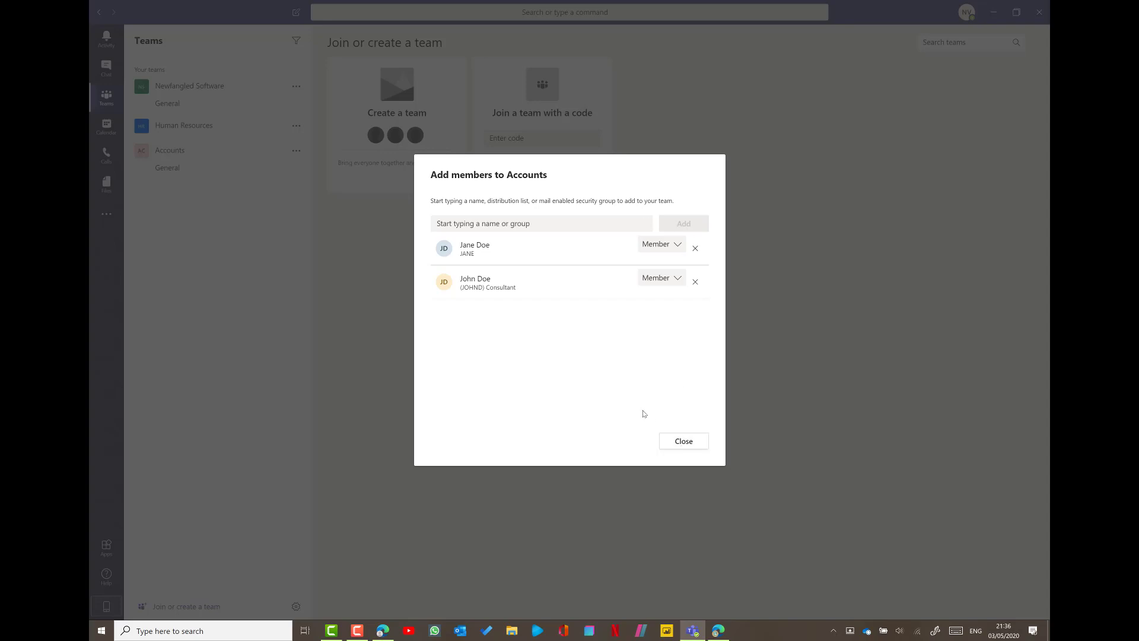
click(683, 441)
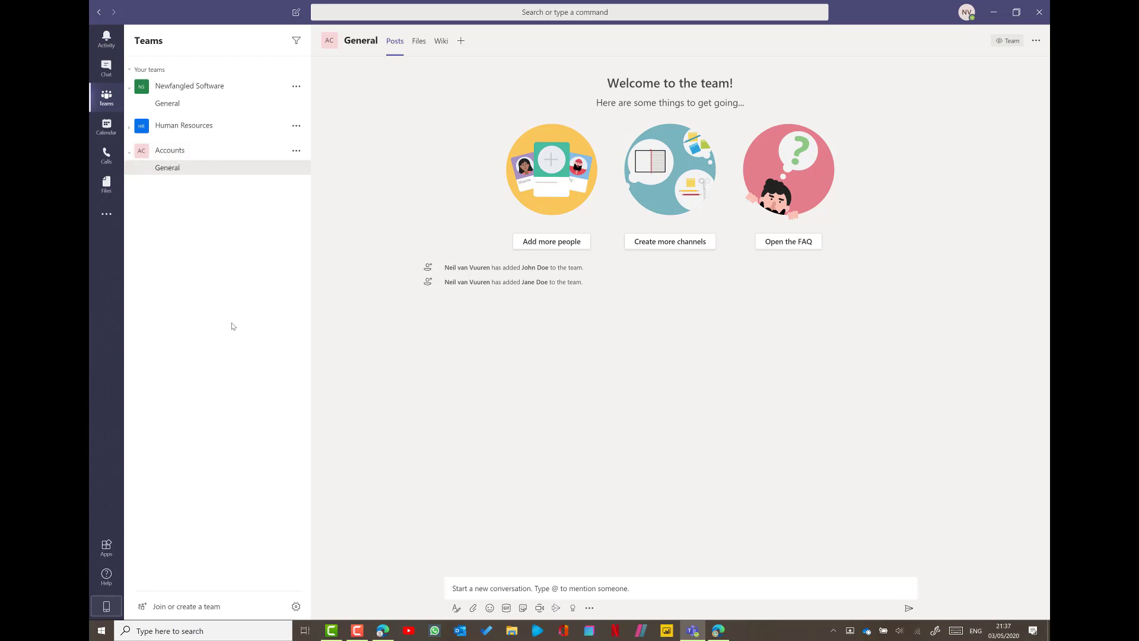
- Add a channel named Creditors to the Accounts team with standard privacy
click(296, 151)
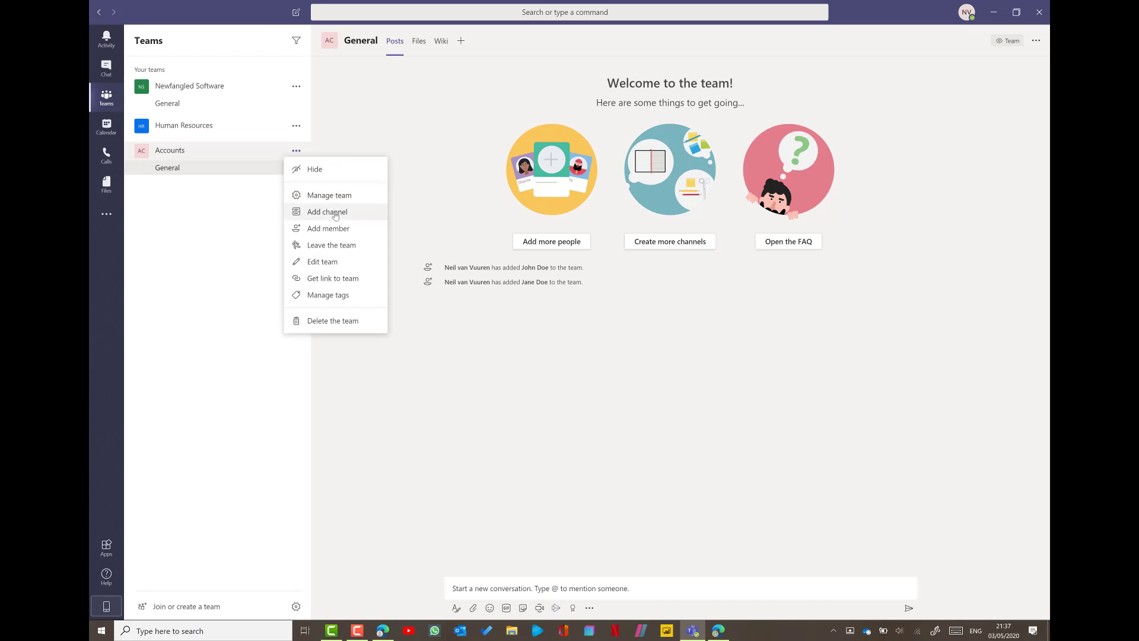
click(328, 213)
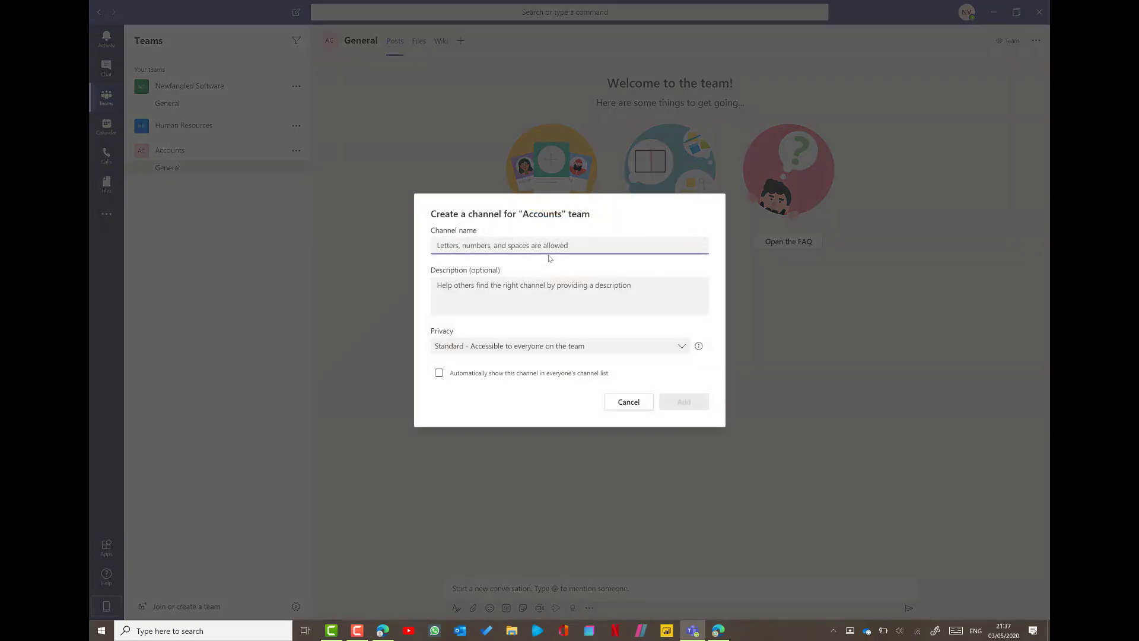
text(Creditors)
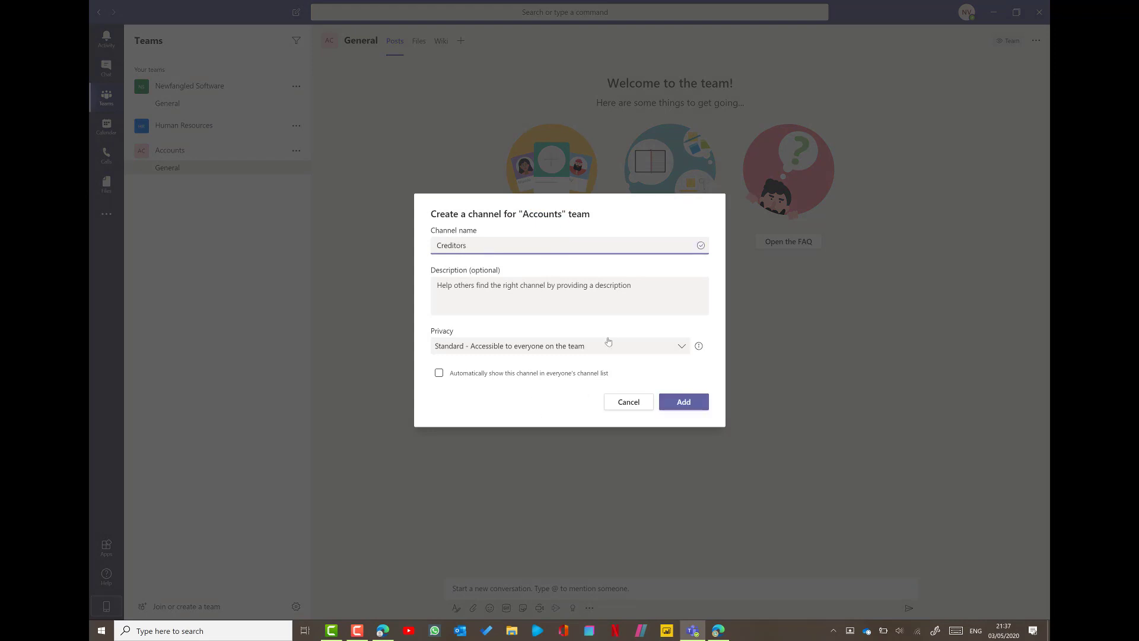
click(698, 403)
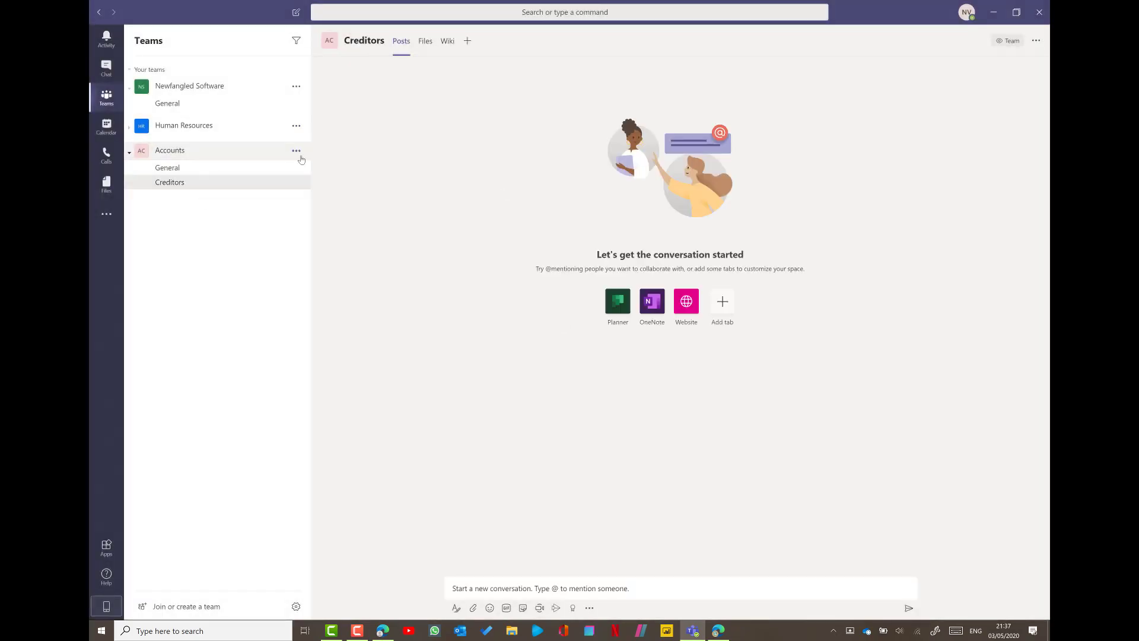
- Add a channel named Debtors to the Accounts team with standard privacy
click(296, 151)
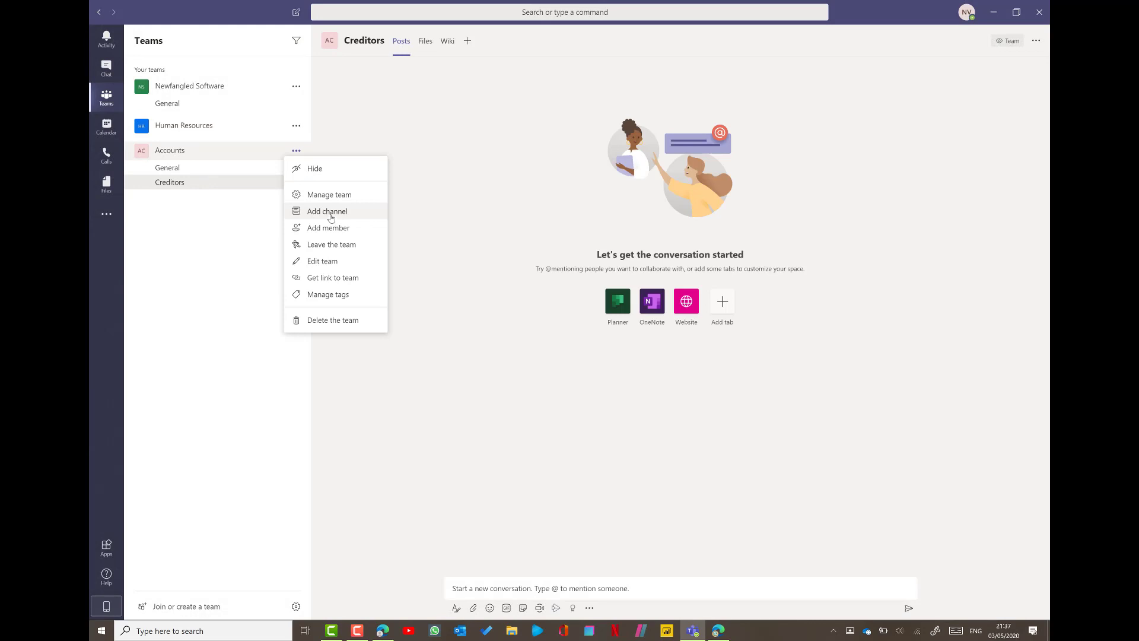
click(327, 212)
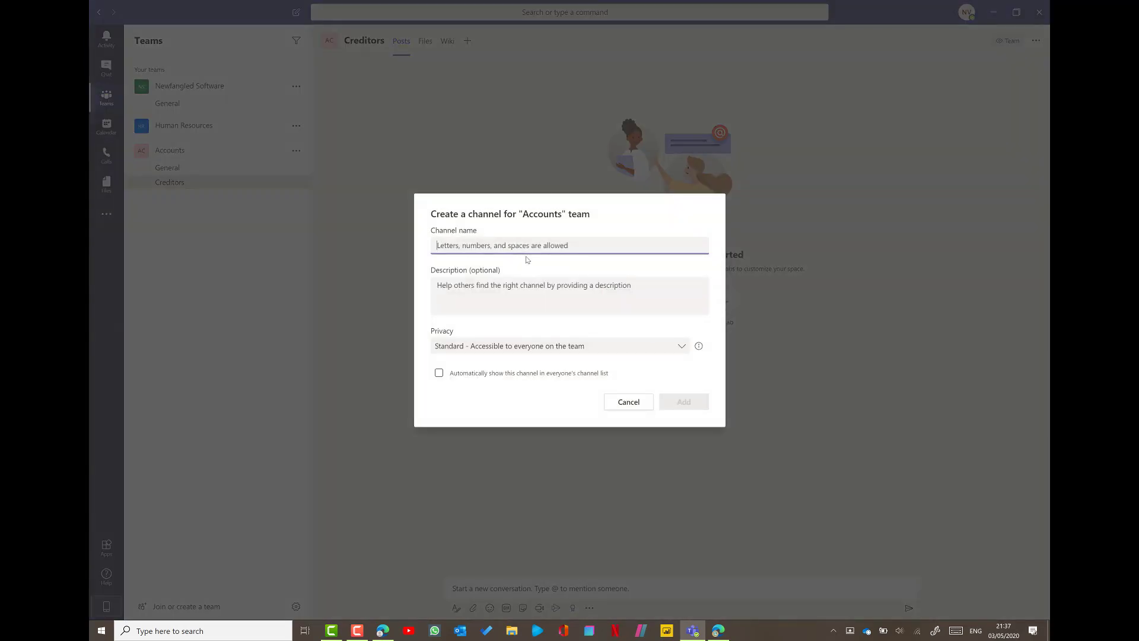
text(Debtors)
click(697, 402)
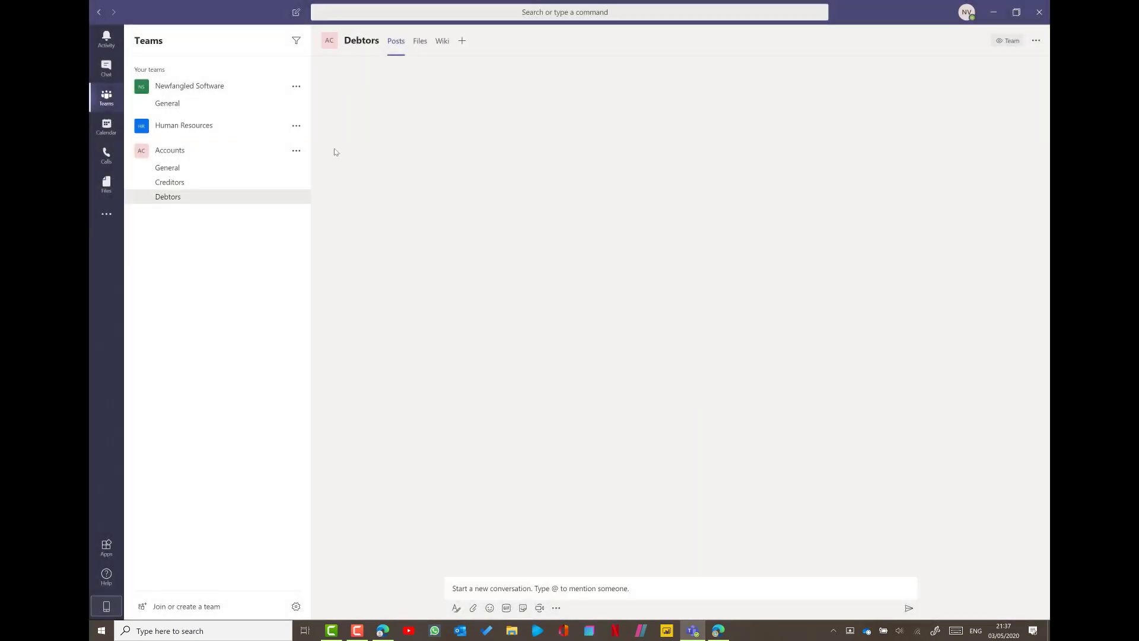
- Add a channel named Payroll to the Accounts team with standard privacy
click(296, 151)
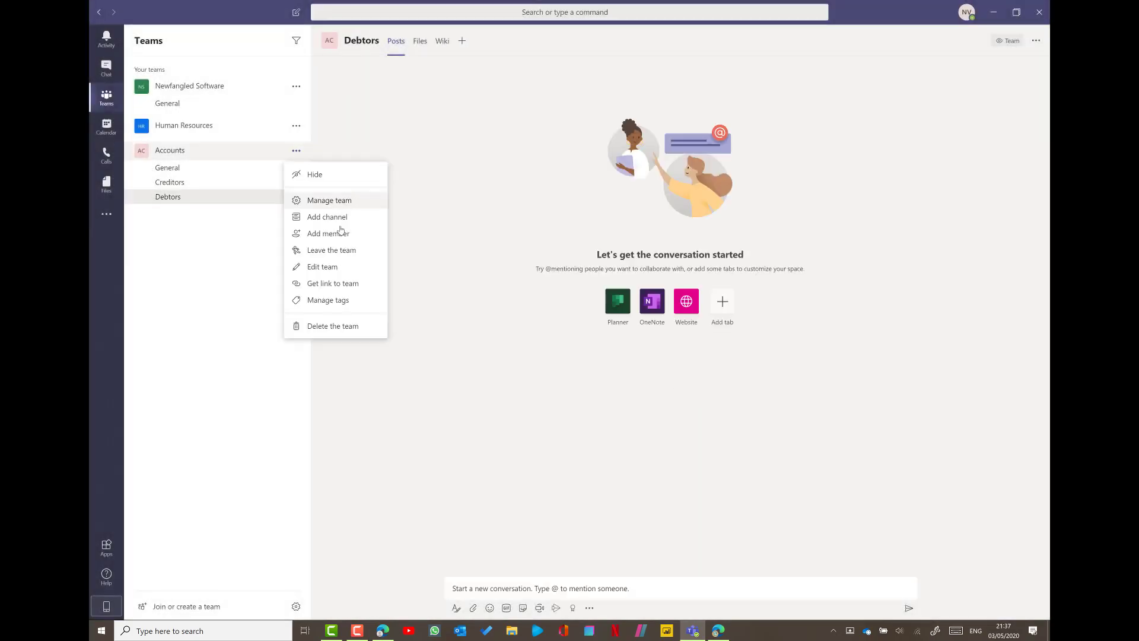
click(325, 217)
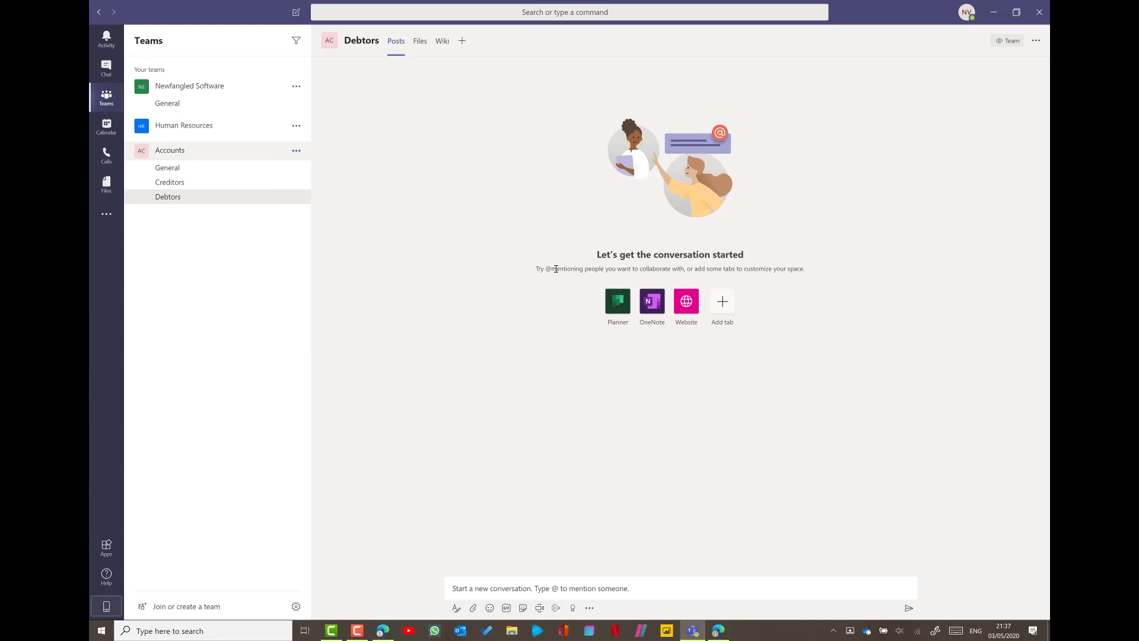
text(A)
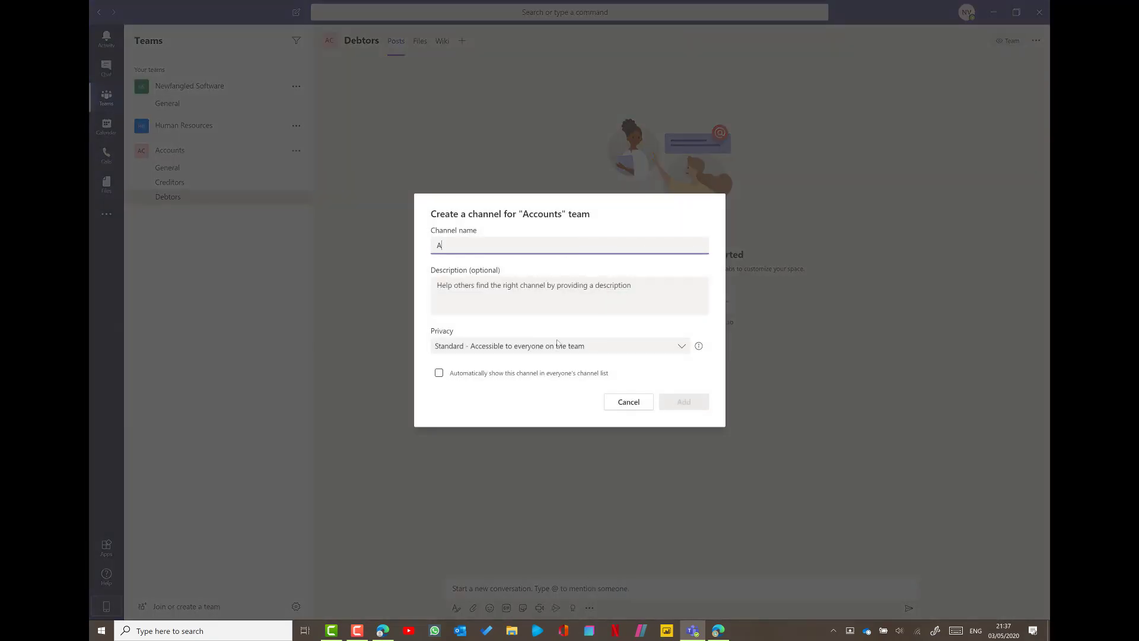
text(ccounting)
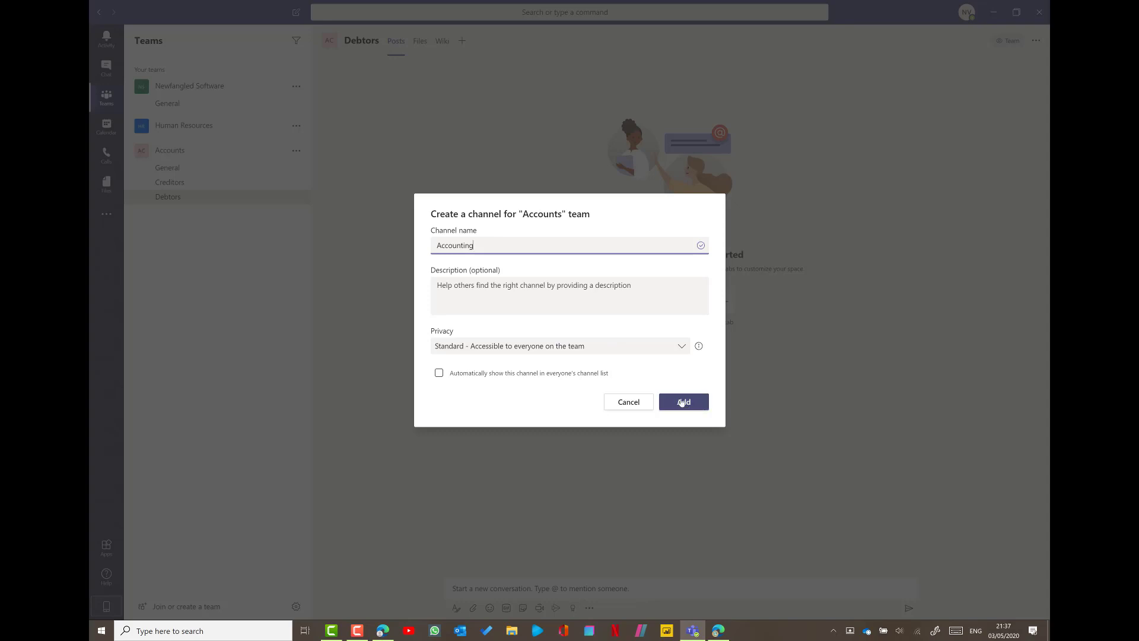
drag(480, 242, 326, 248)
text(Pa)
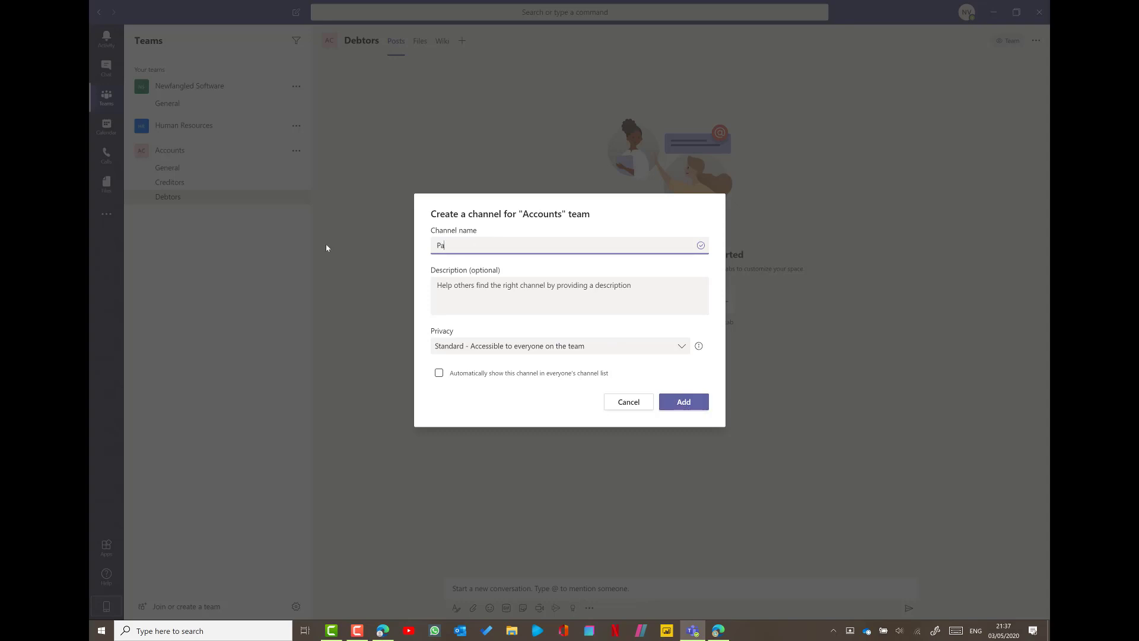
key(BackSpace)
key(BackSpace)
text(Payroll)
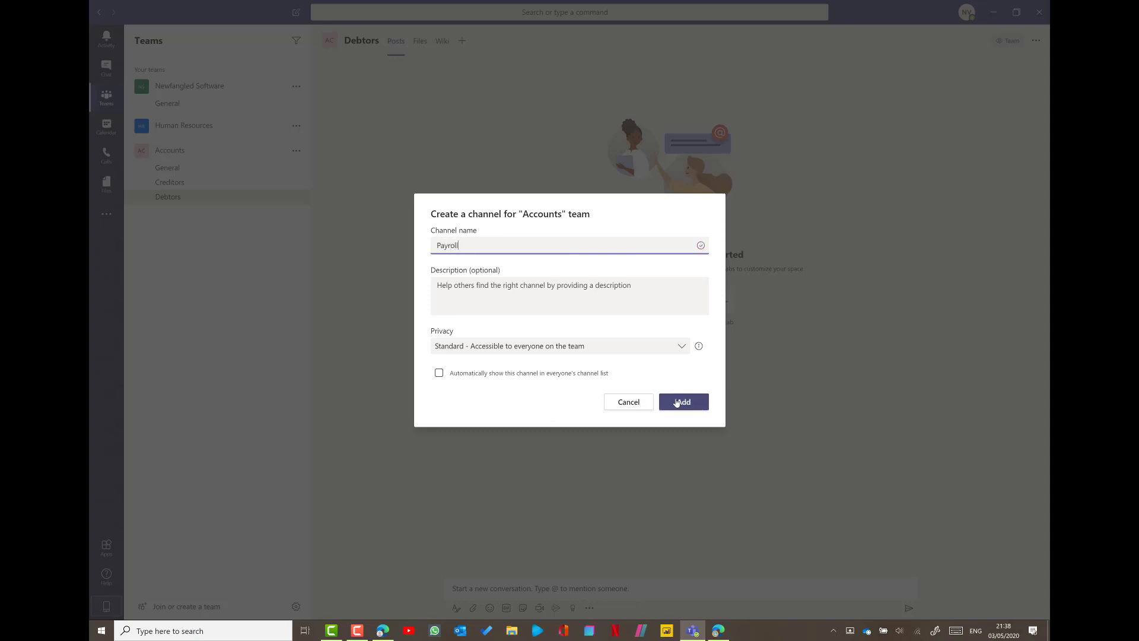
click(678, 401)
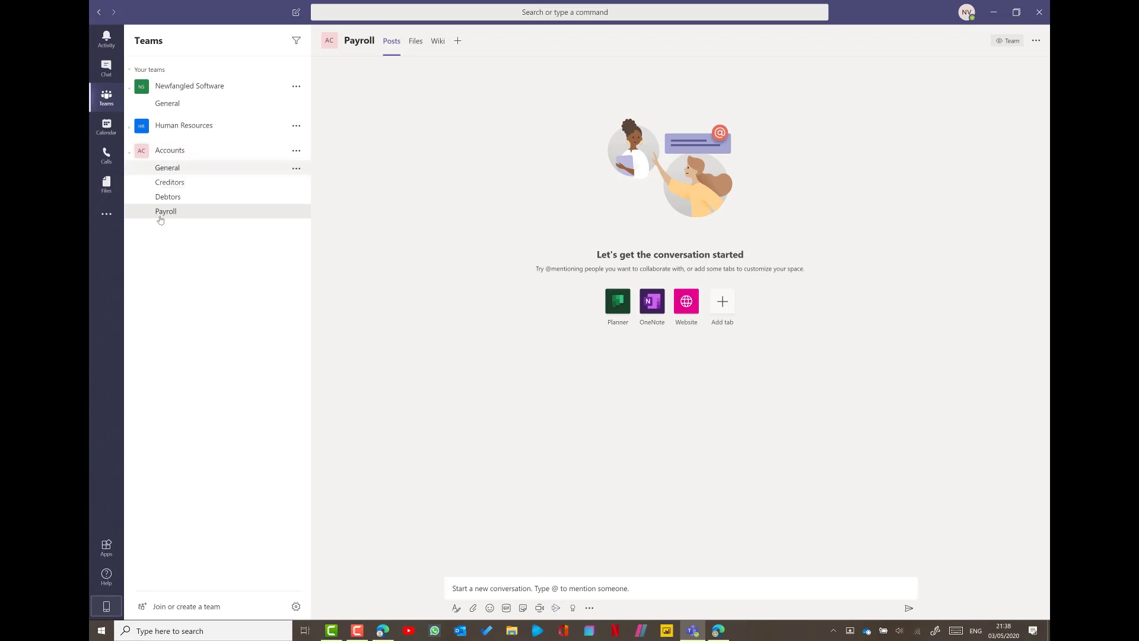
- Review the Accounts team's management pages for pending requests, channels and members
click(296, 152)
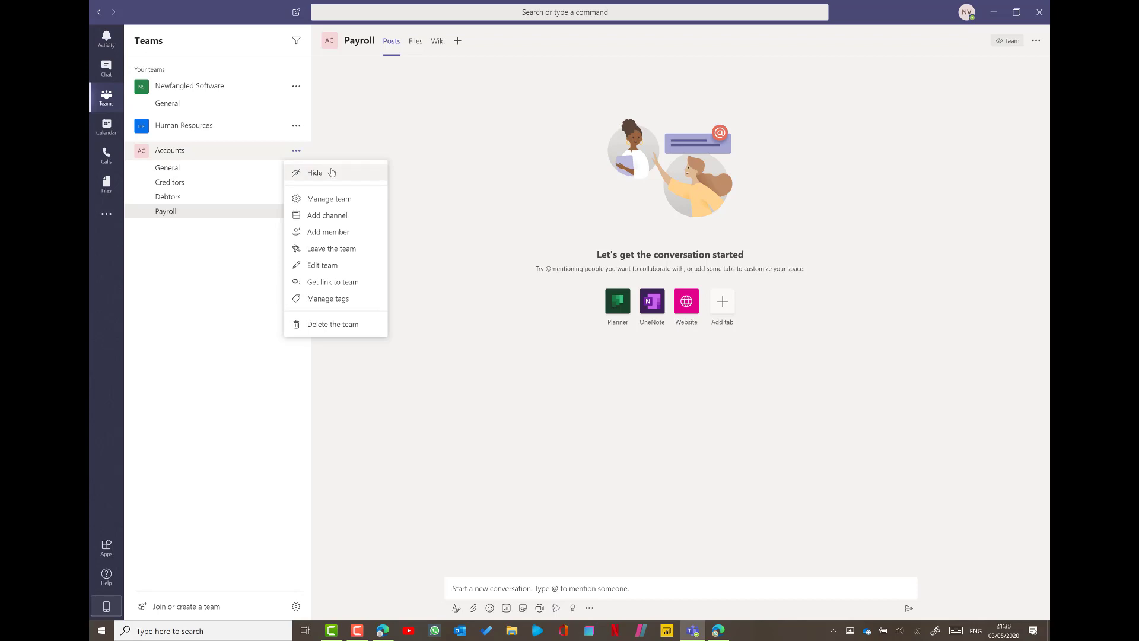
click(349, 203)
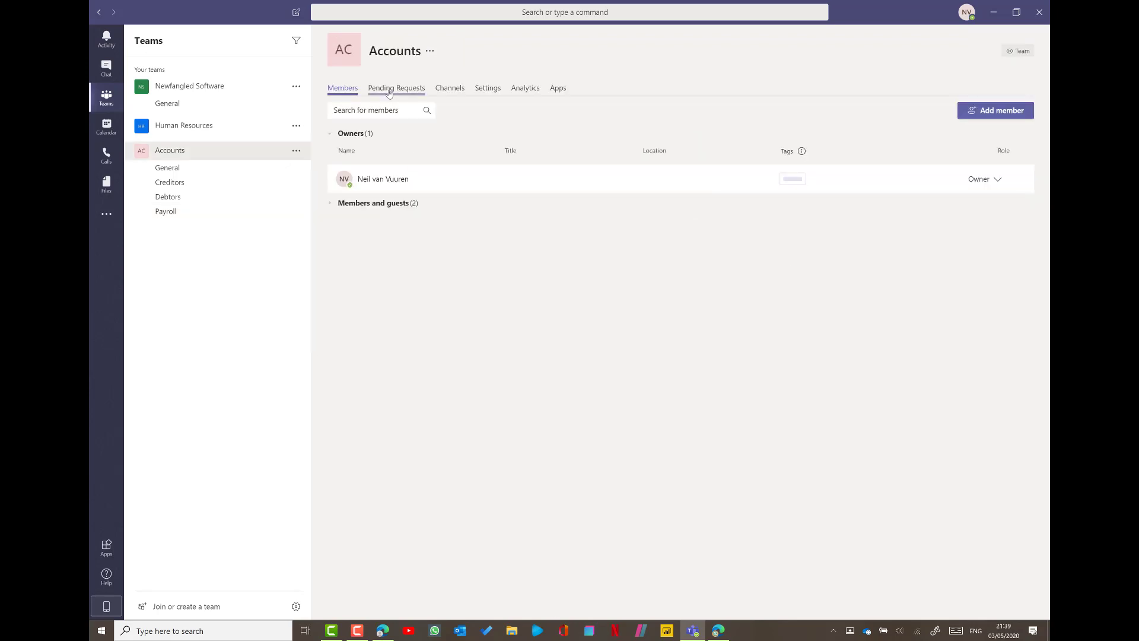
click(395, 89)
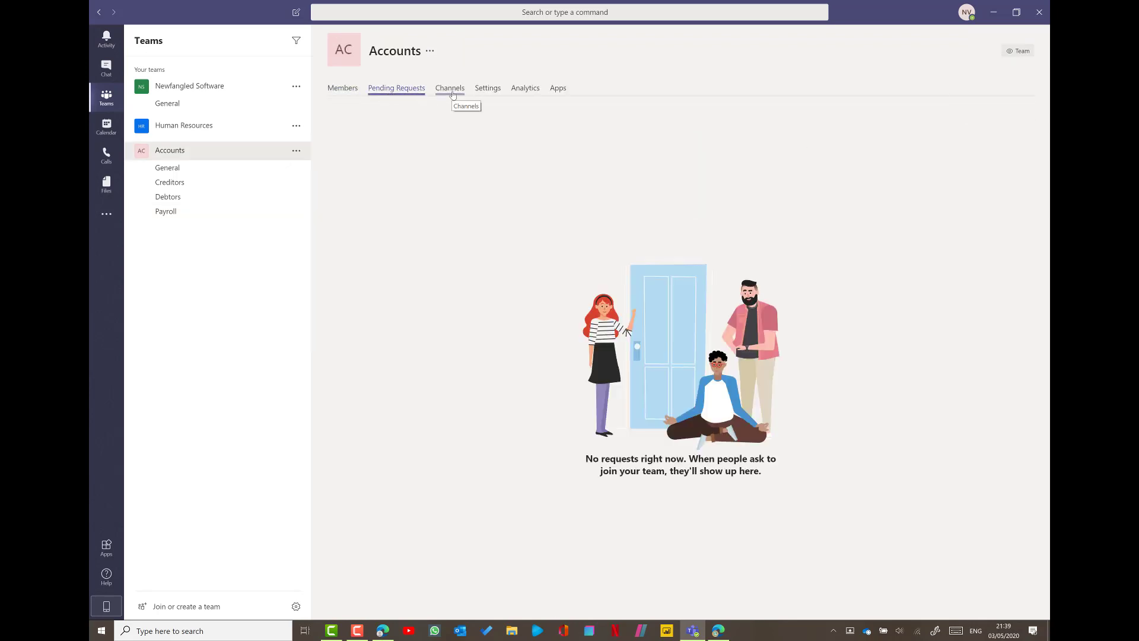
click(452, 94)
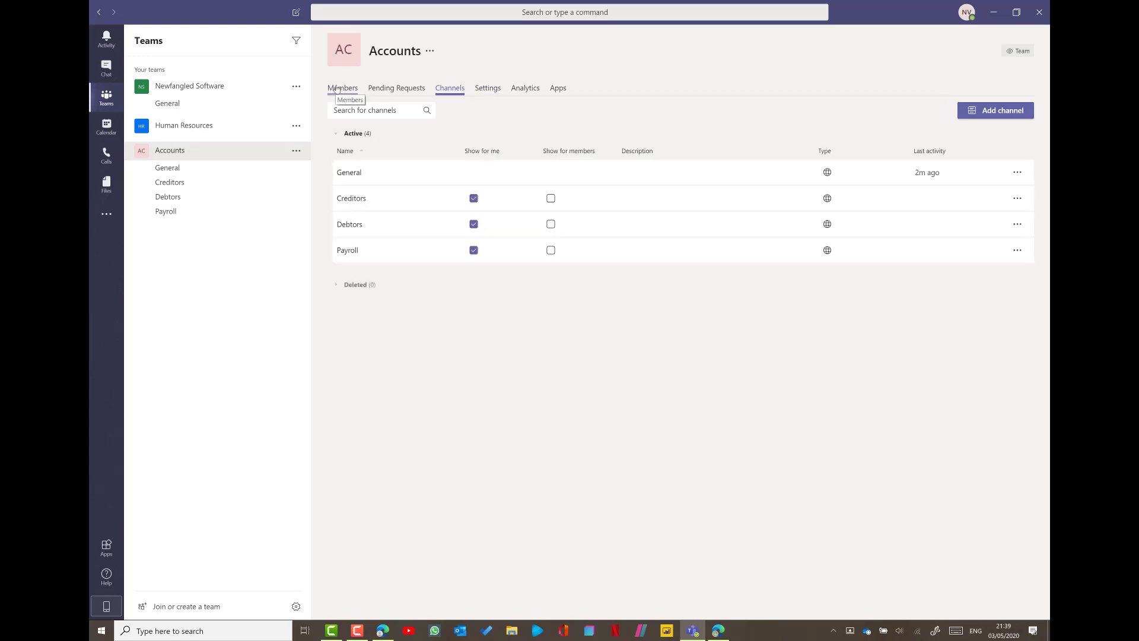
click(336, 89)
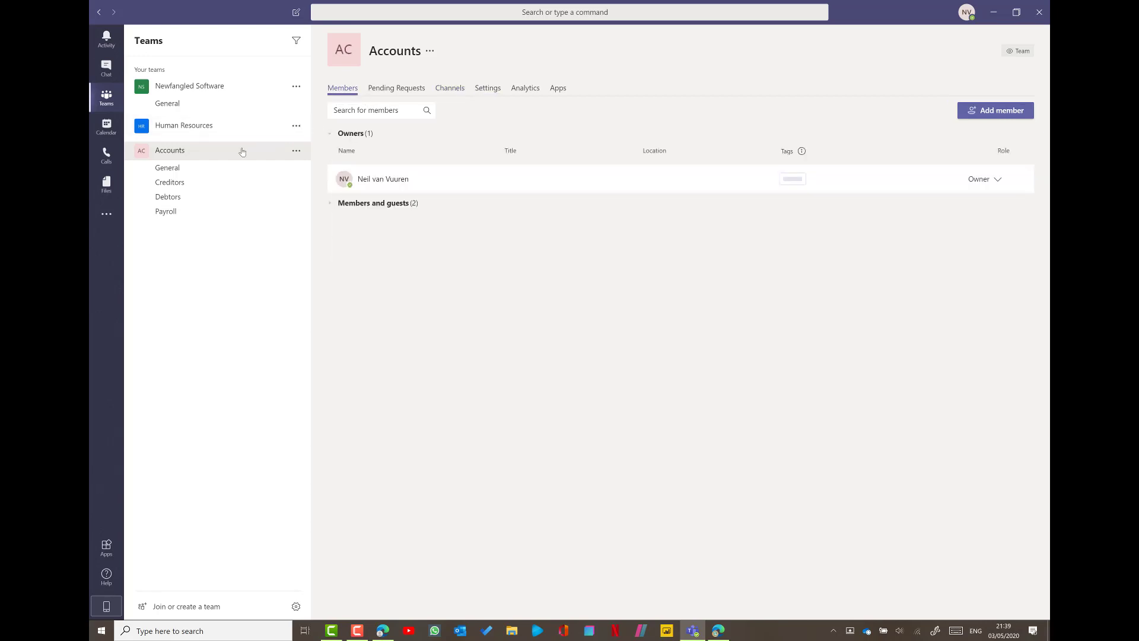
- View the option for adding members to the Accounts team, then close it without adding anyone
click(296, 151)
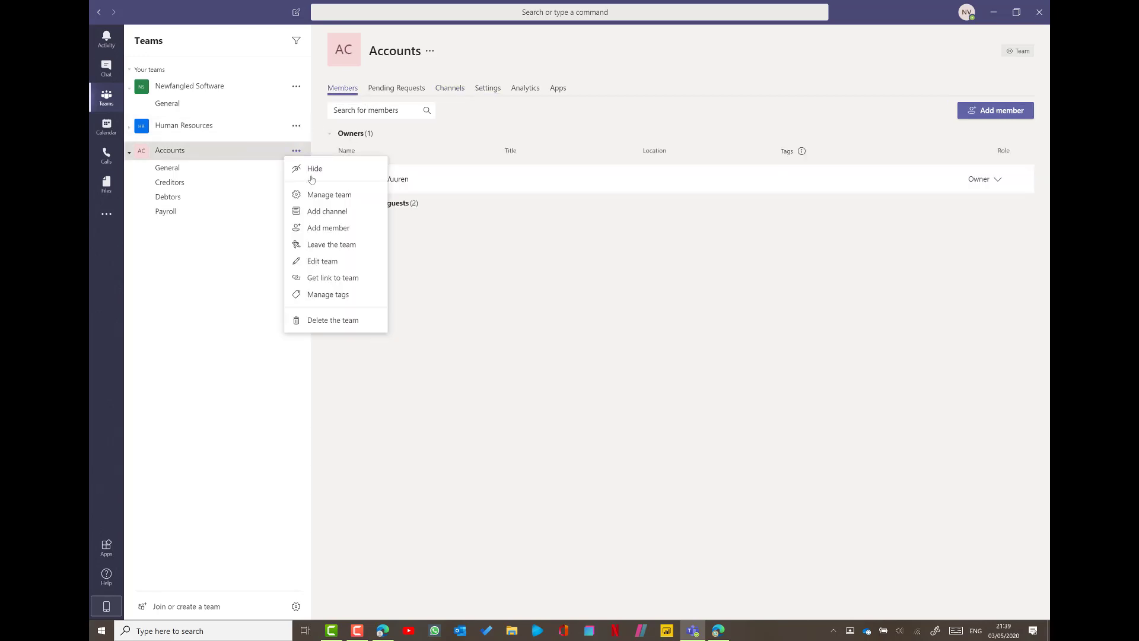
click(340, 232)
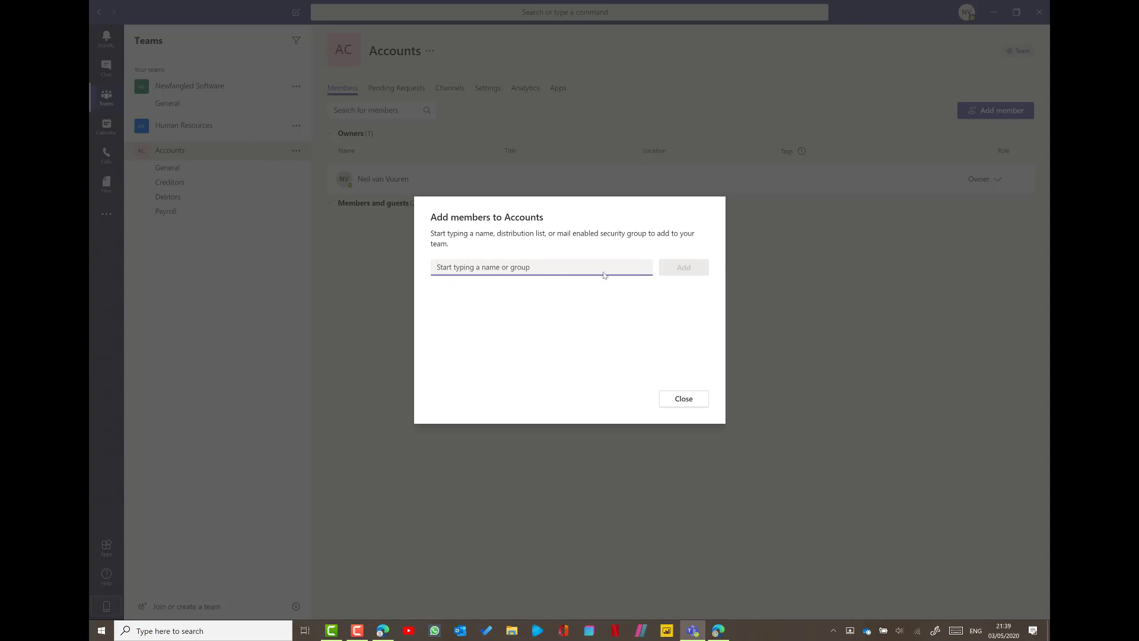
click(699, 407)
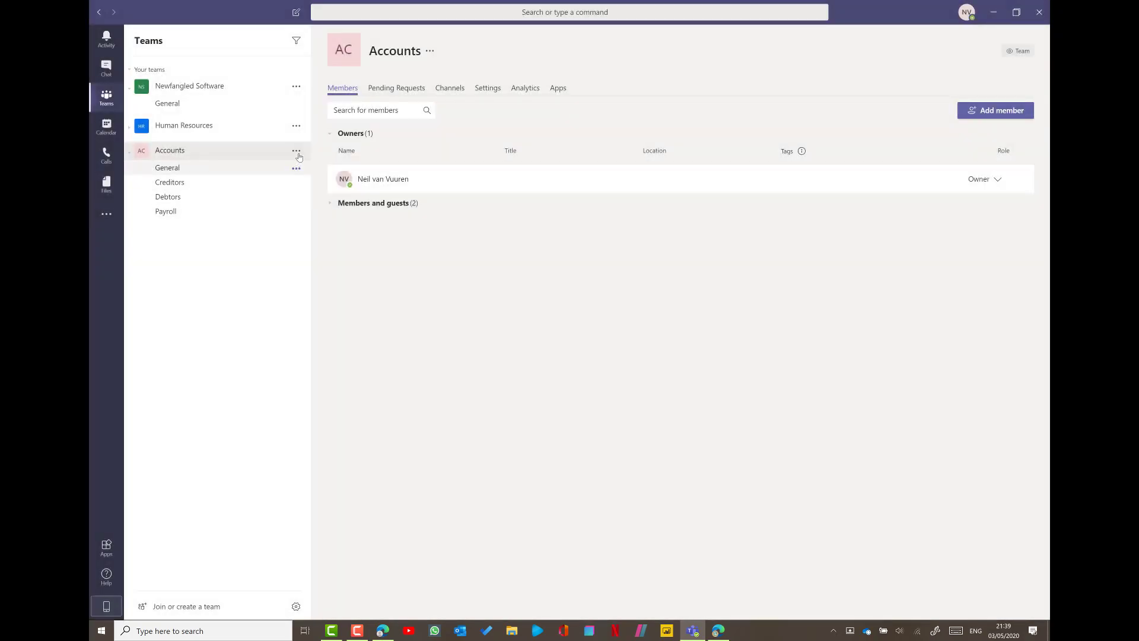
- View the Accounts team's editable name, description and privacy settings, then close them without making changes
click(297, 152)
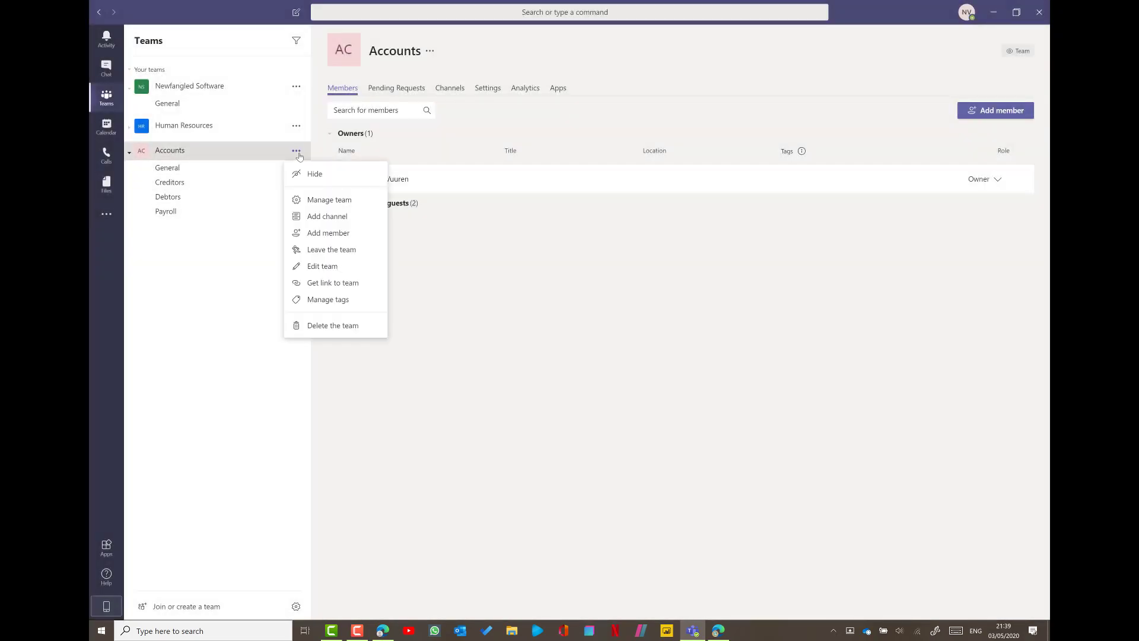
click(325, 266)
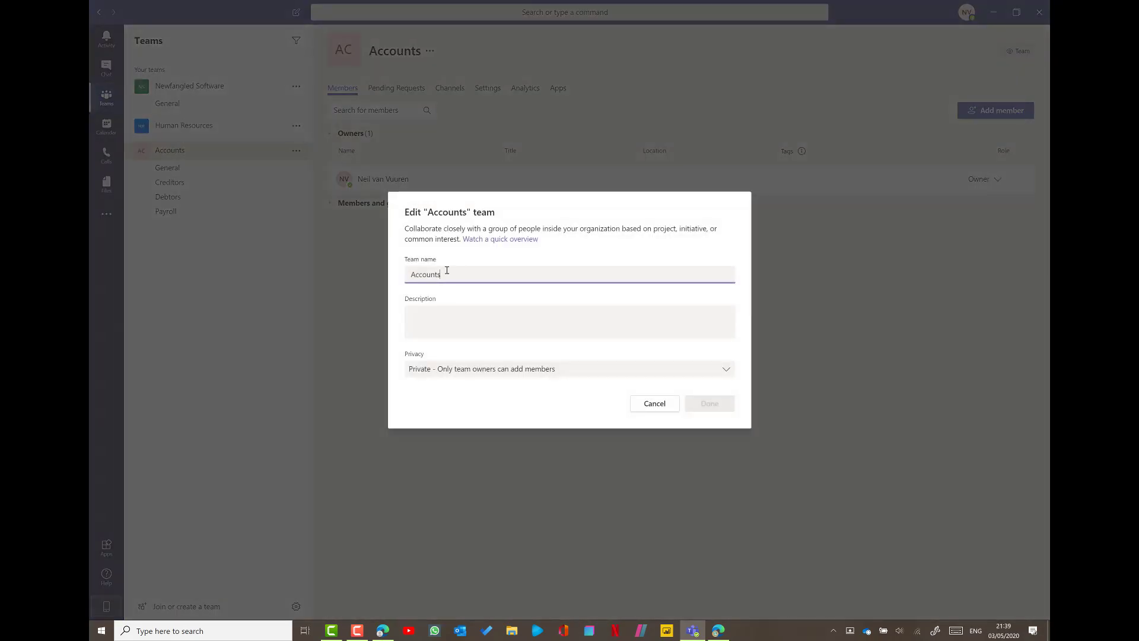
click(633, 405)
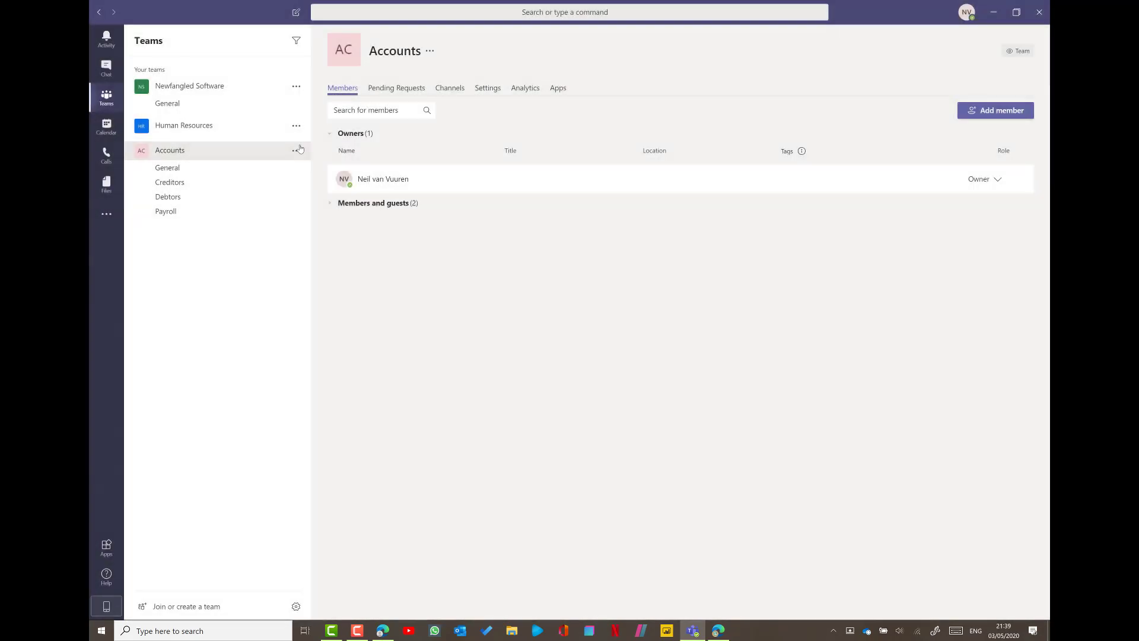
- View tag management and the remaining options for the Accounts team, without creating a tag or deleting the team
click(296, 151)
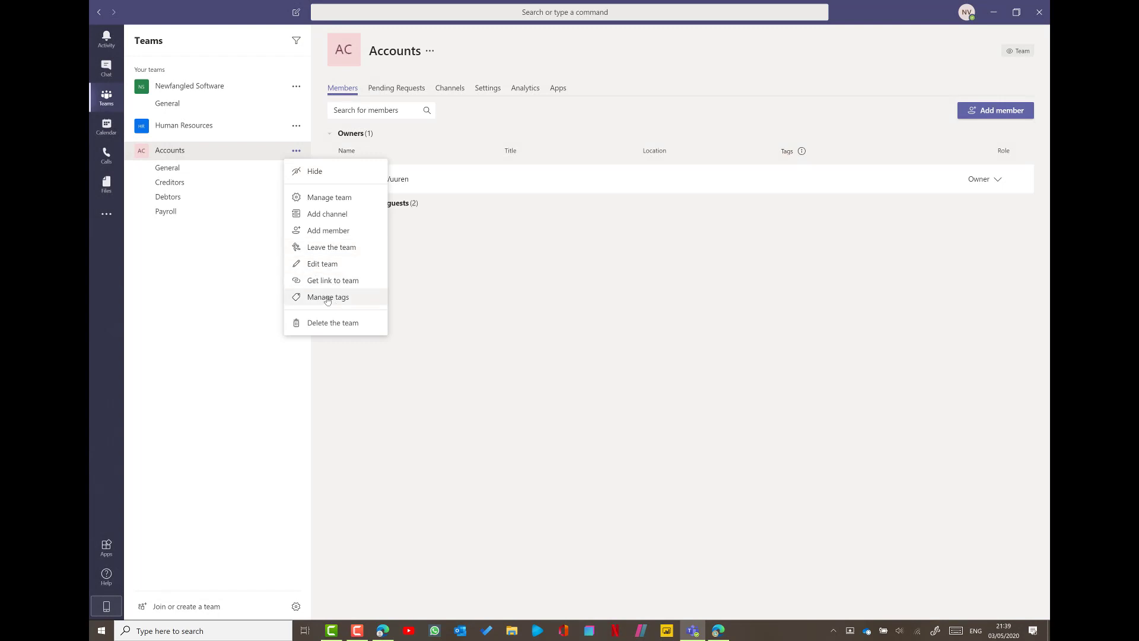
click(327, 298)
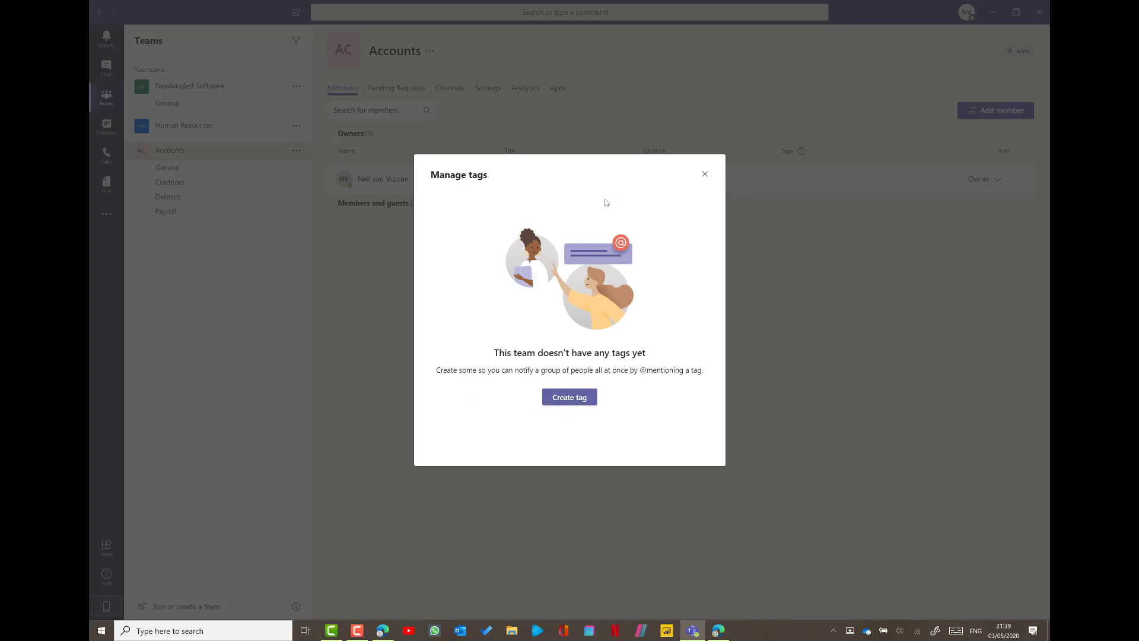
click(706, 175)
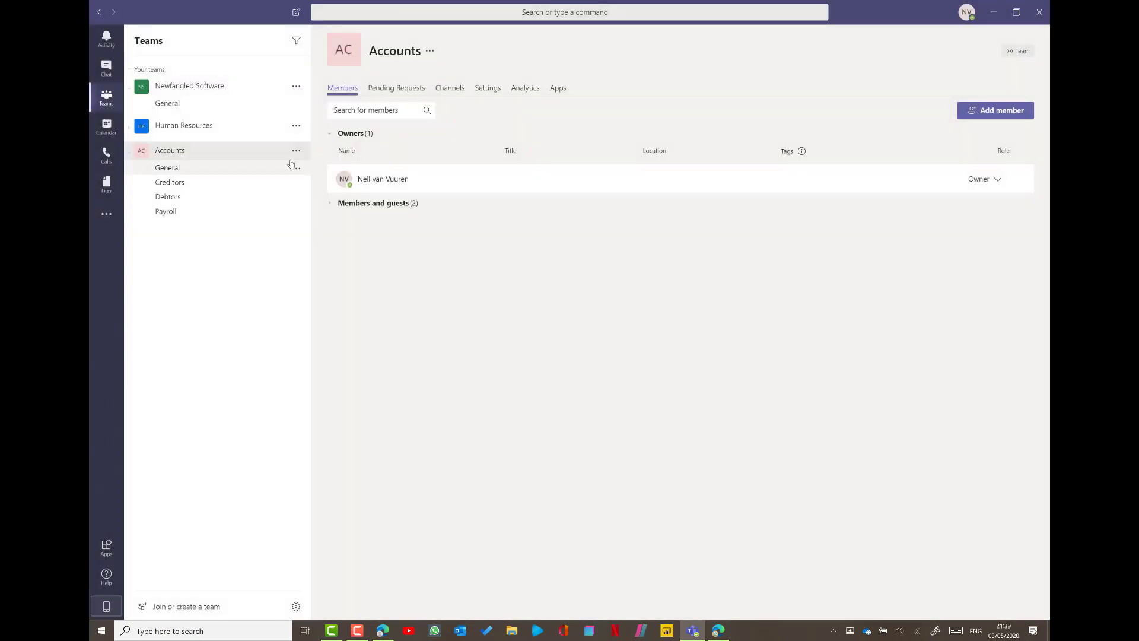
click(298, 151)
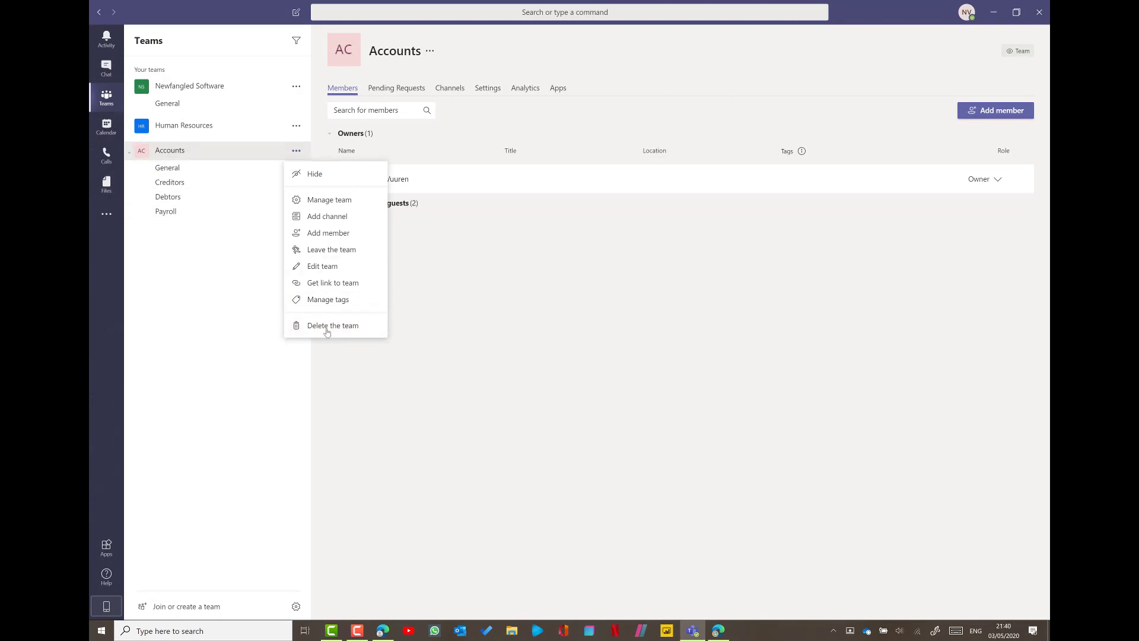
click(248, 324)
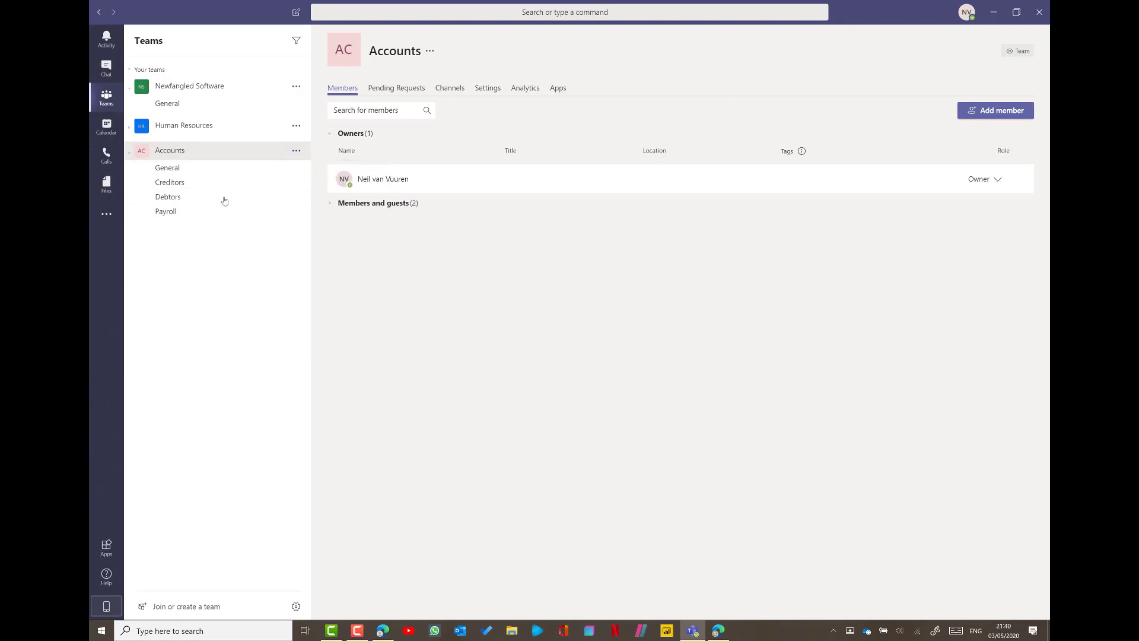
- Look through the conversation pages of the Payroll and Debtors channels, including their message boxes, without posting anything
click(187, 212)
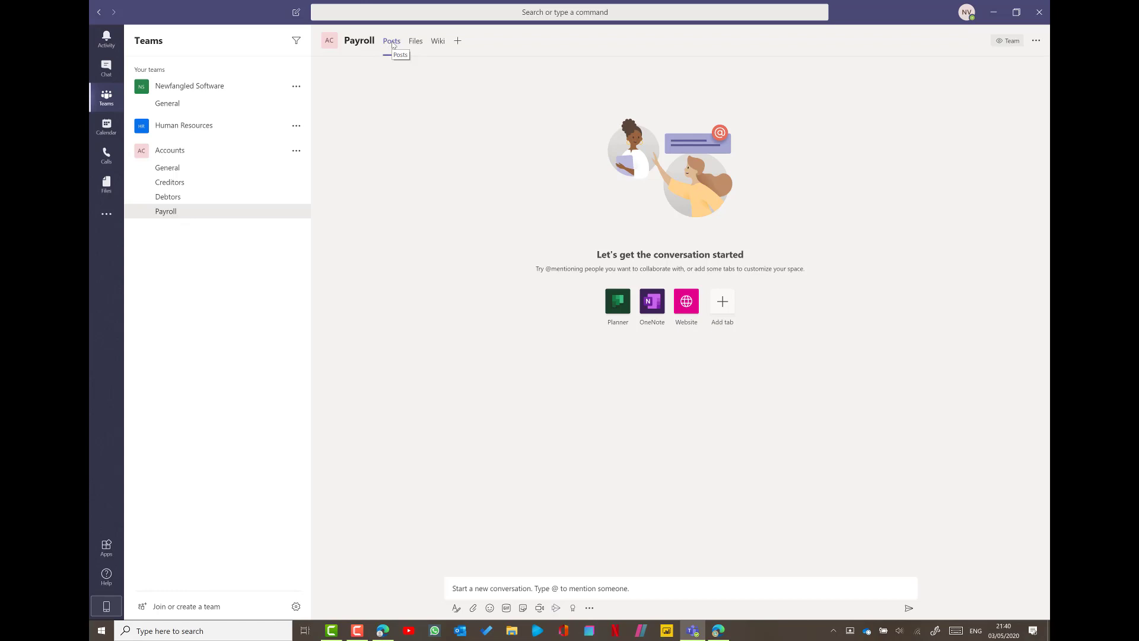
click(507, 587)
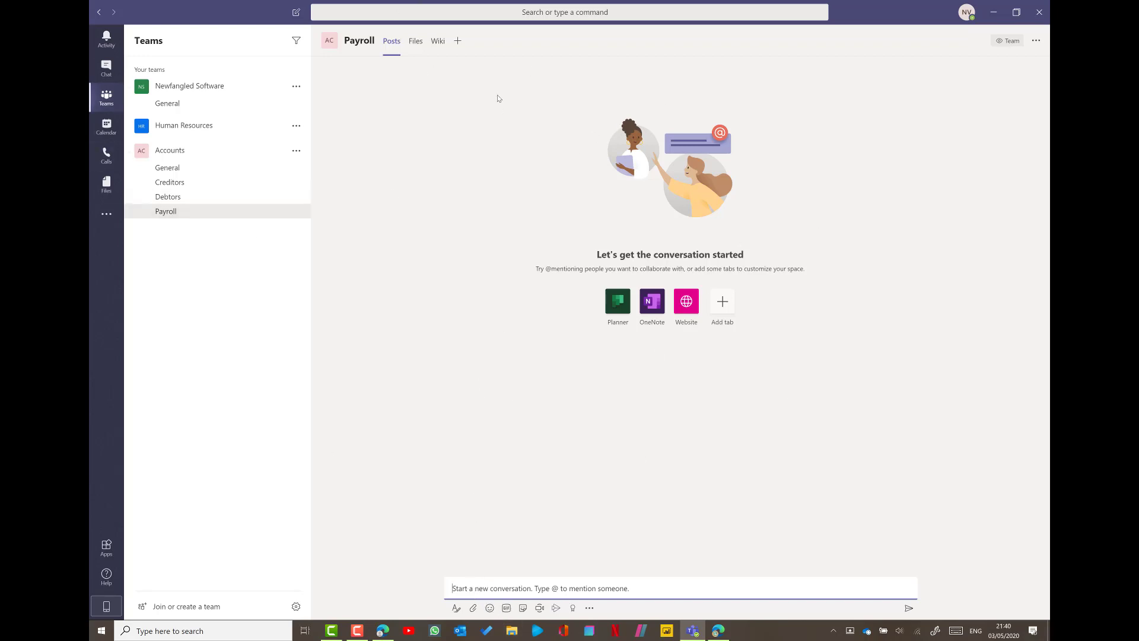
click(172, 201)
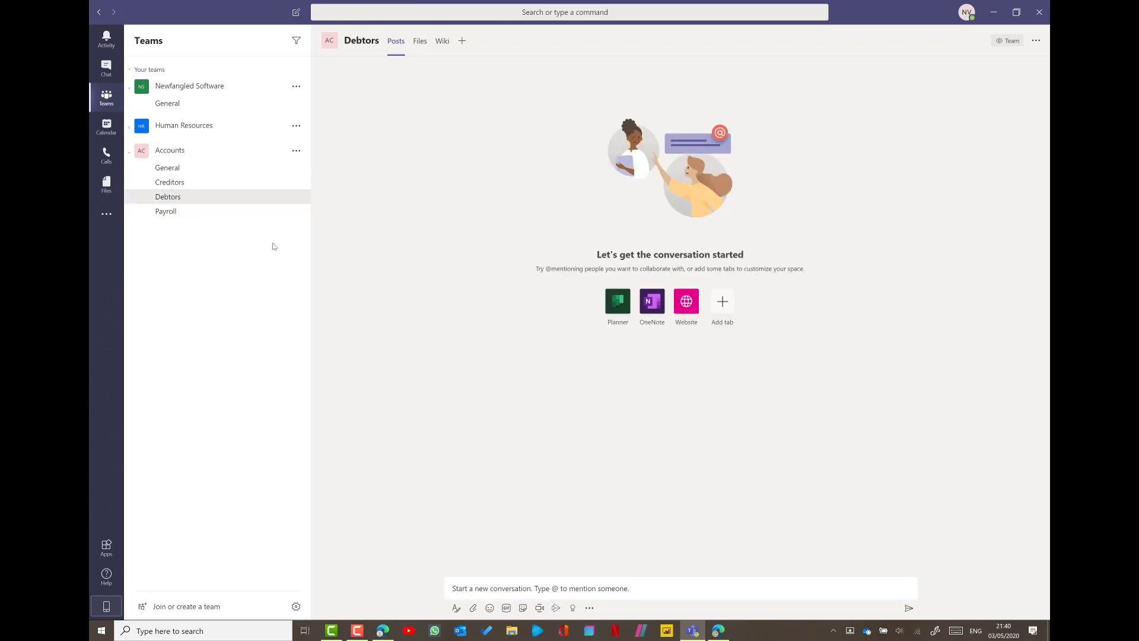
click(501, 588)
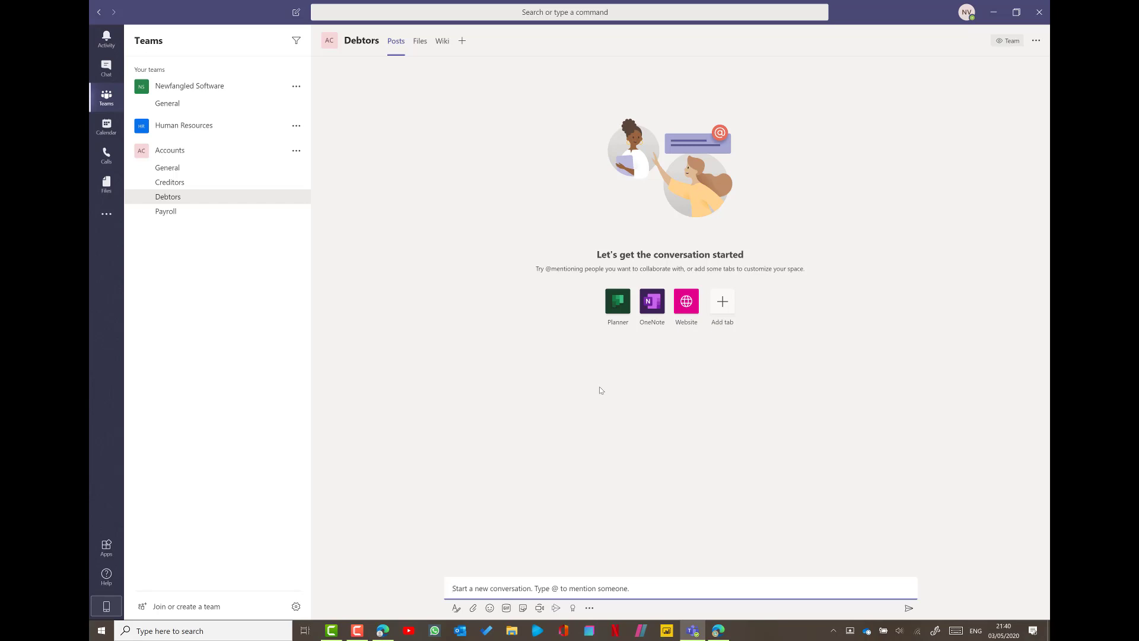
click(180, 214)
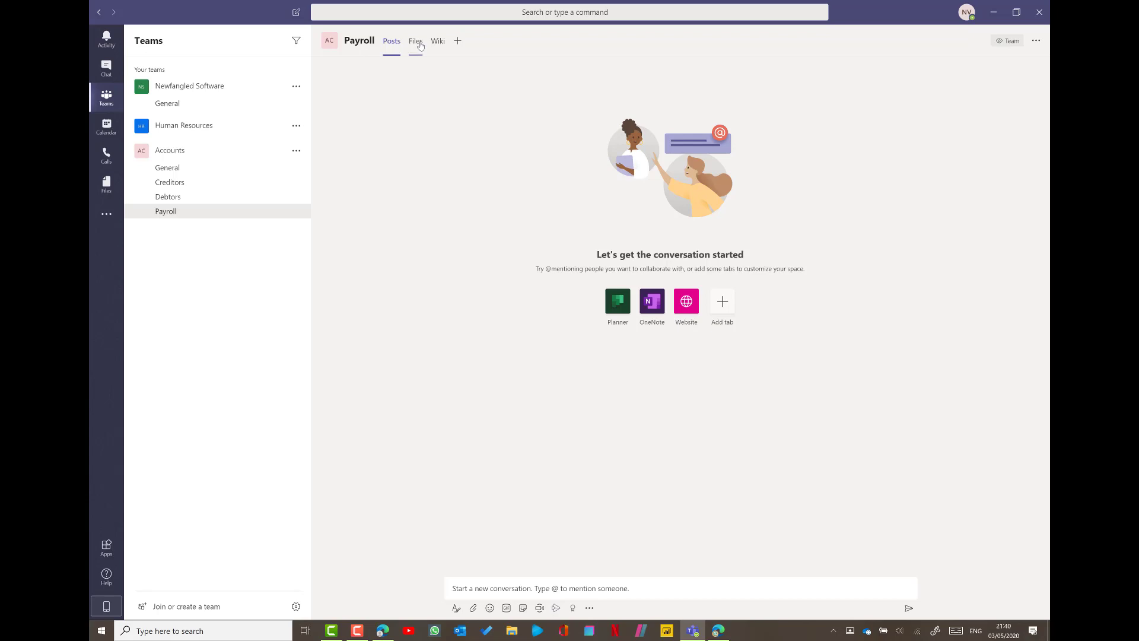
click(187, 204)
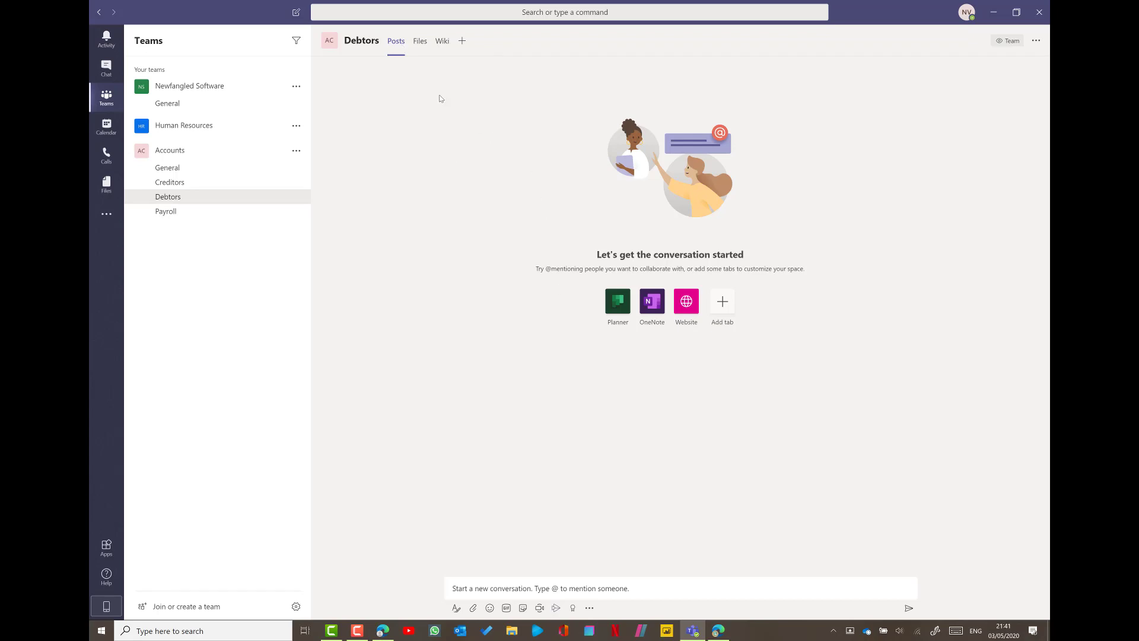
- Examine the Debtors channel's Posts, Files and Wiki pages
click(424, 47)
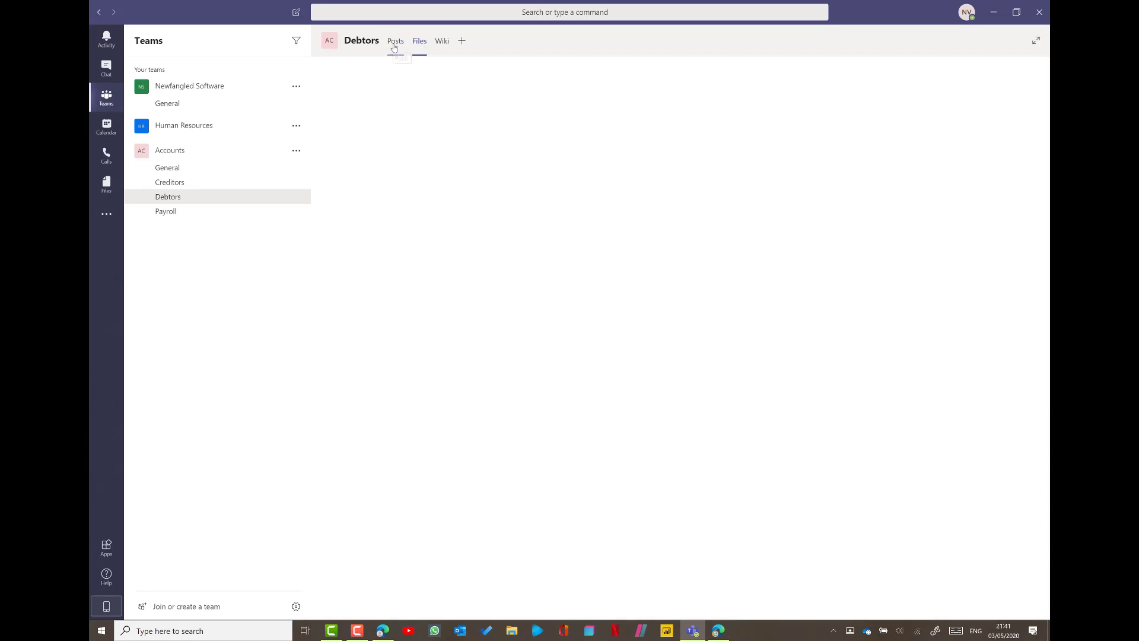
click(394, 48)
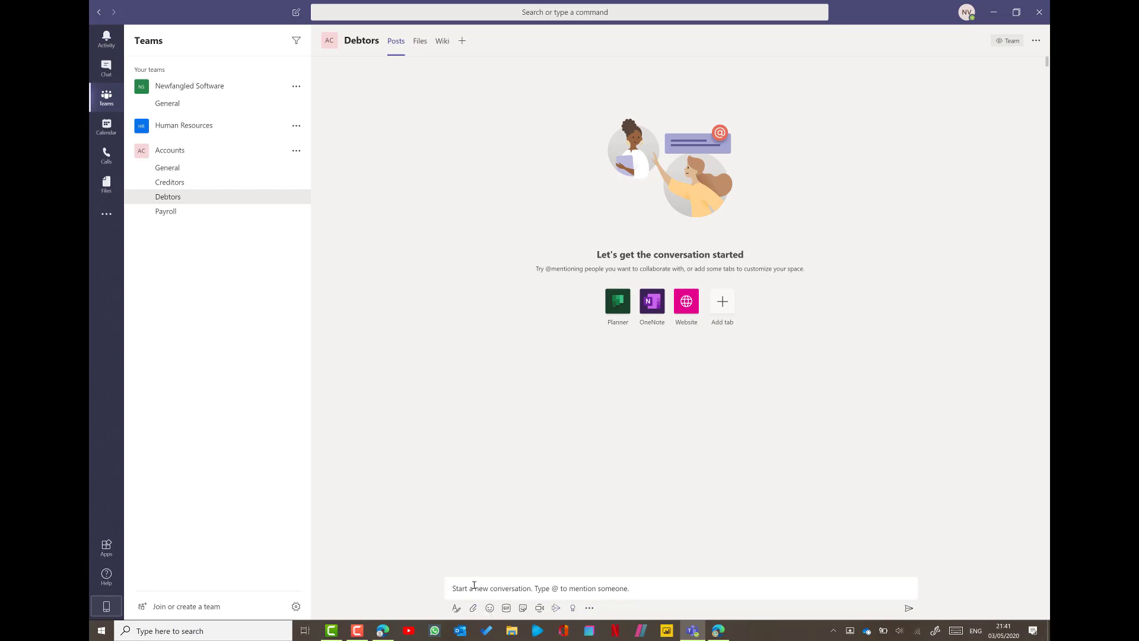
click(423, 42)
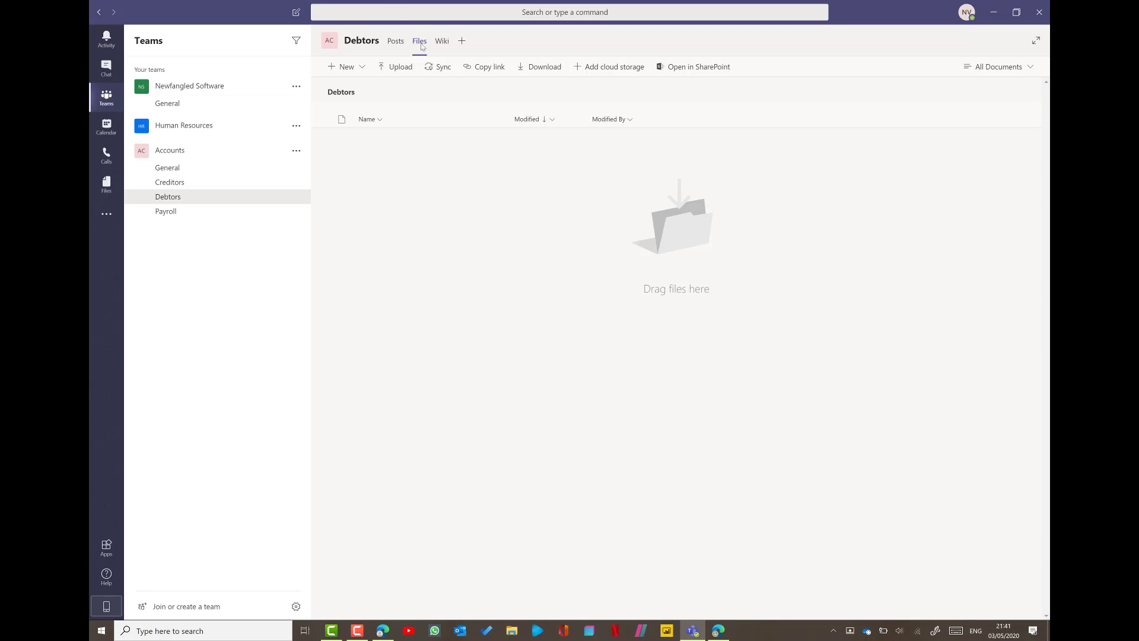
click(395, 42)
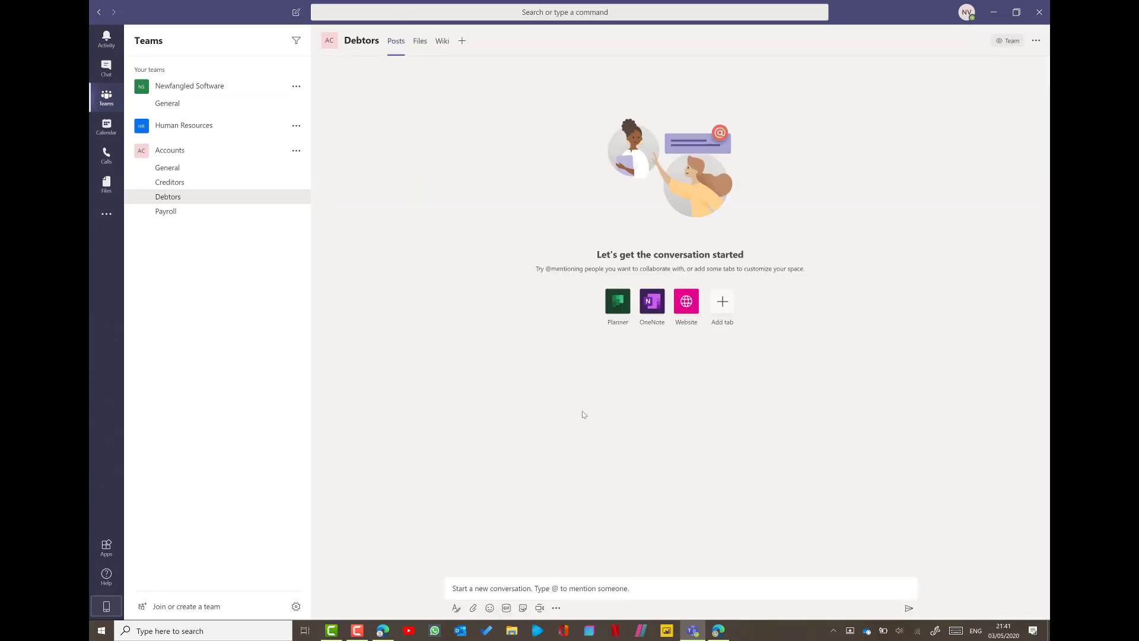
click(420, 41)
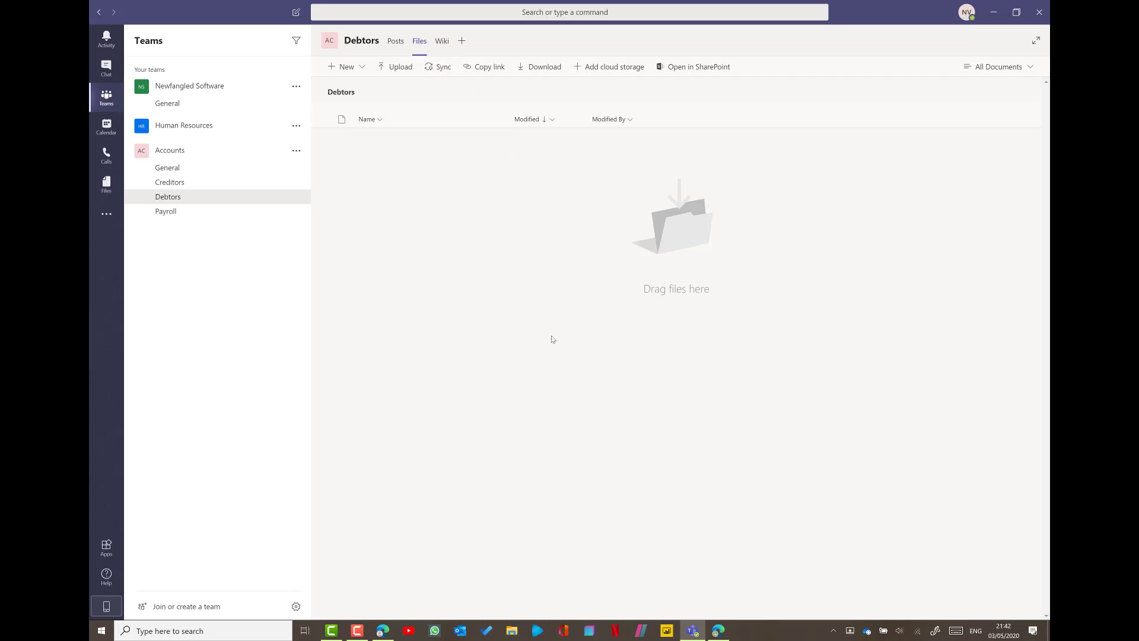
click(441, 47)
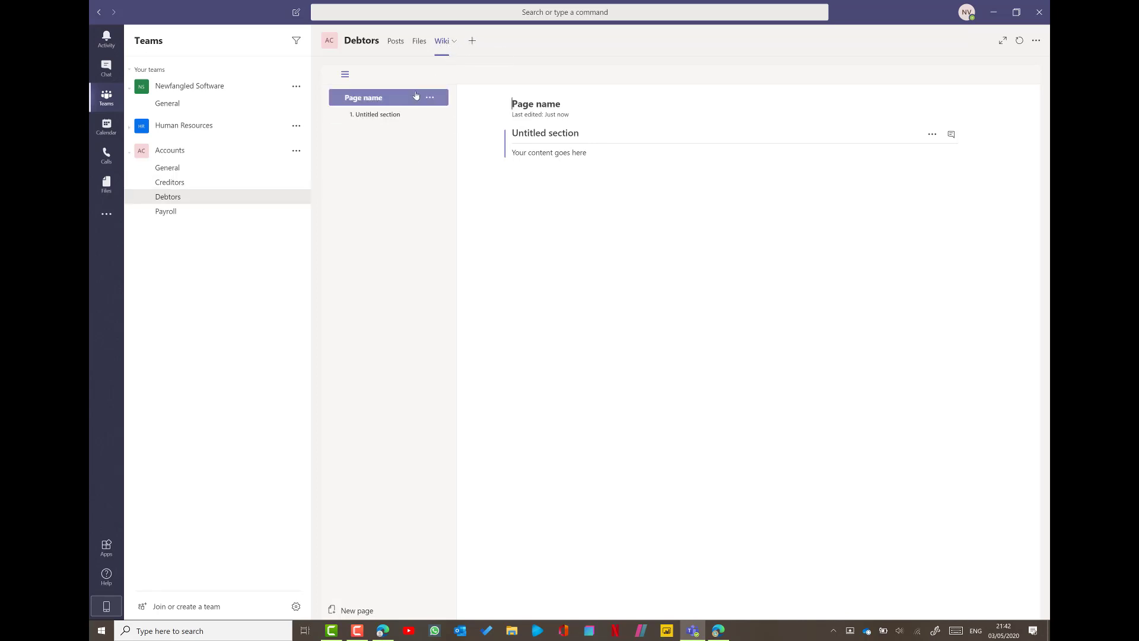
- Browse the apps available as tabs for the Debtors channel, choose Website and name the new tab Xero Accounting
click(471, 41)
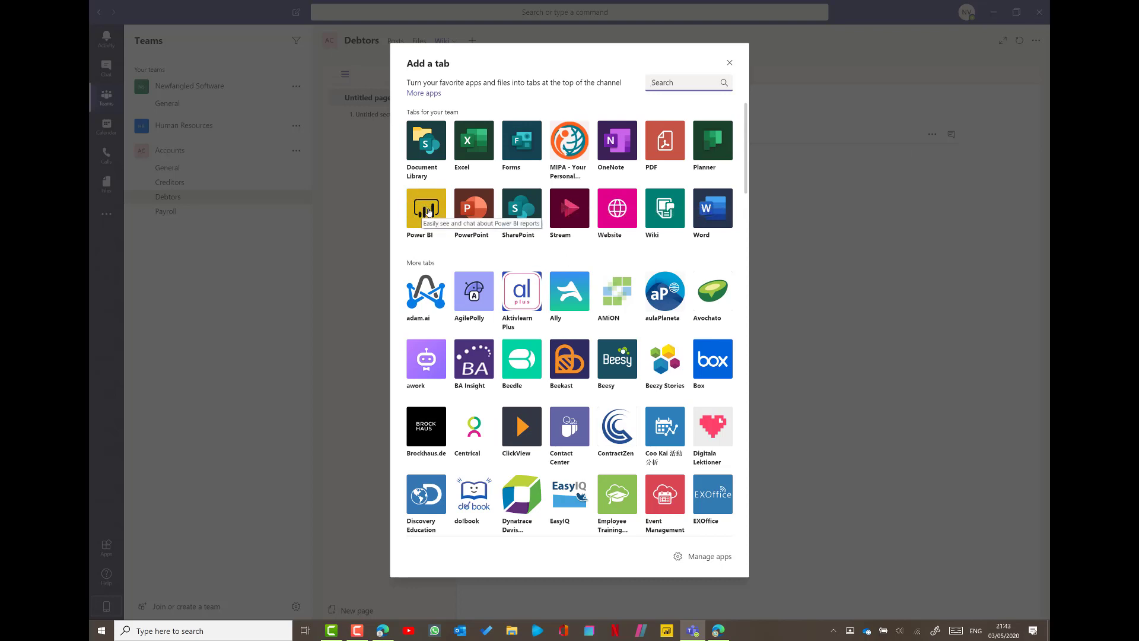
scroll(725, 285, down, 5)
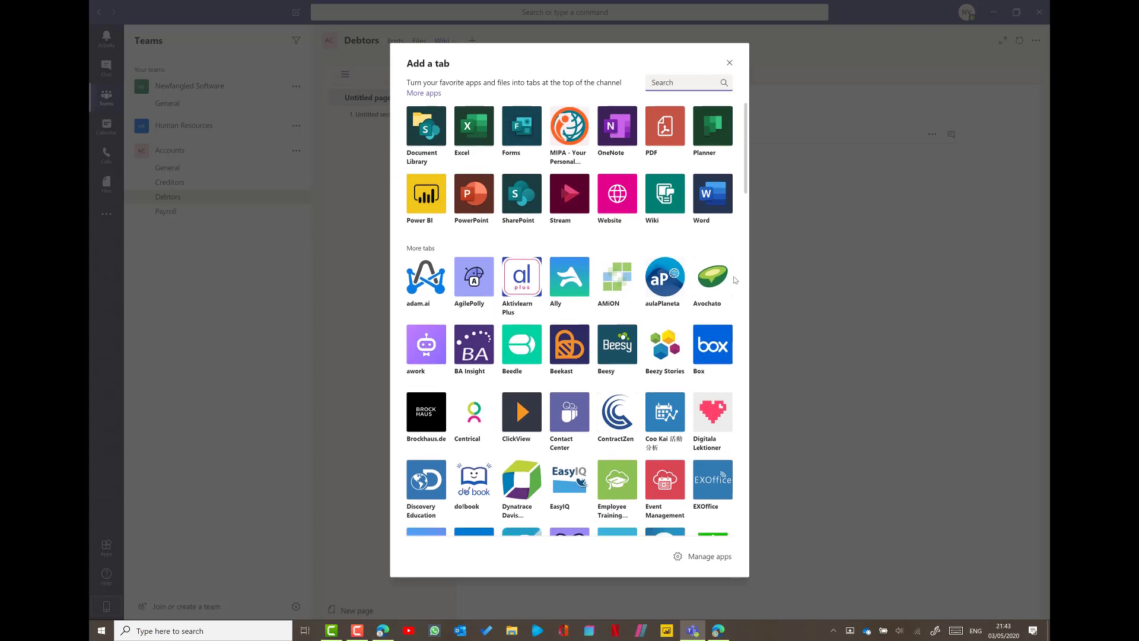
scroll(725, 285, down, 15)
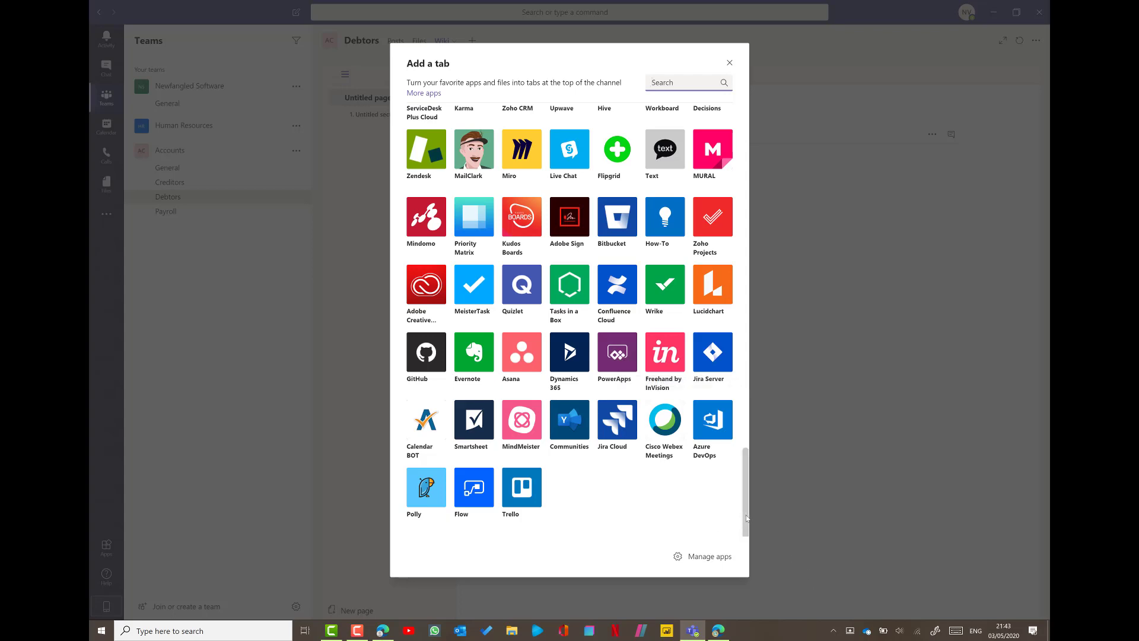
drag(746, 492, 746, 114)
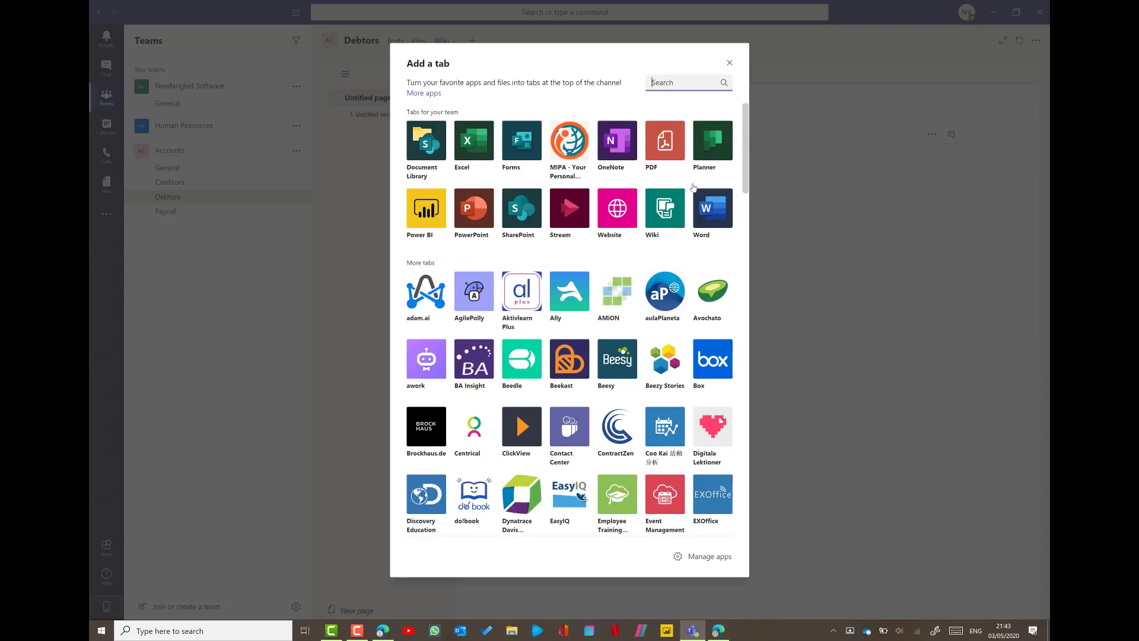
click(608, 211)
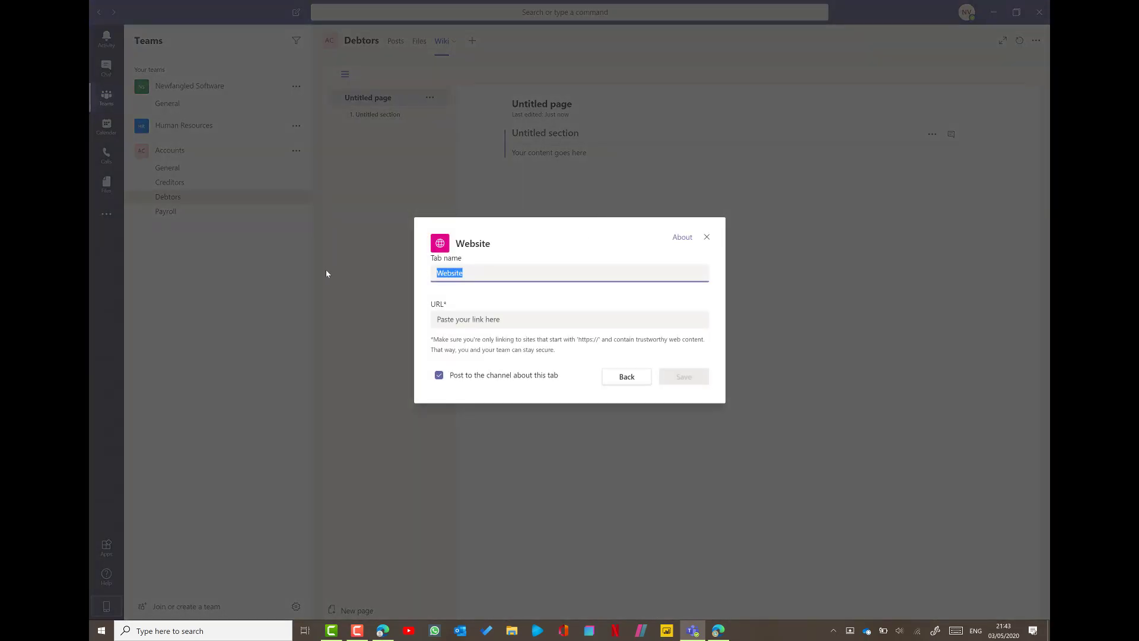
text(Xero Accounting)
click(484, 315)
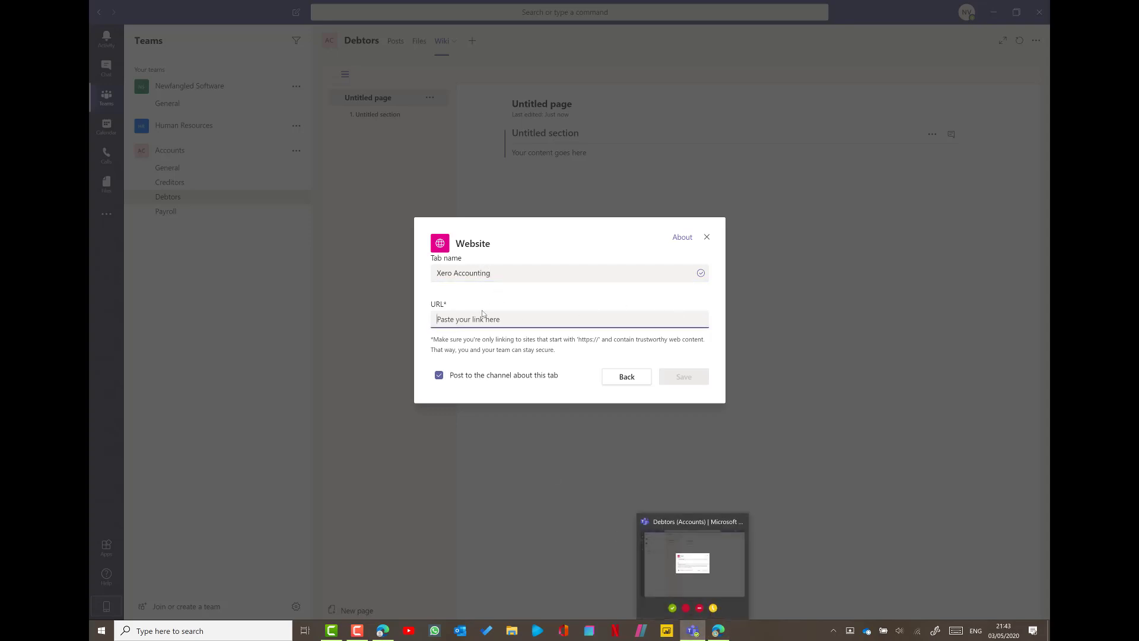
- Switch to the browser, copy the address of the Xero login page, and close that page
click(718, 630)
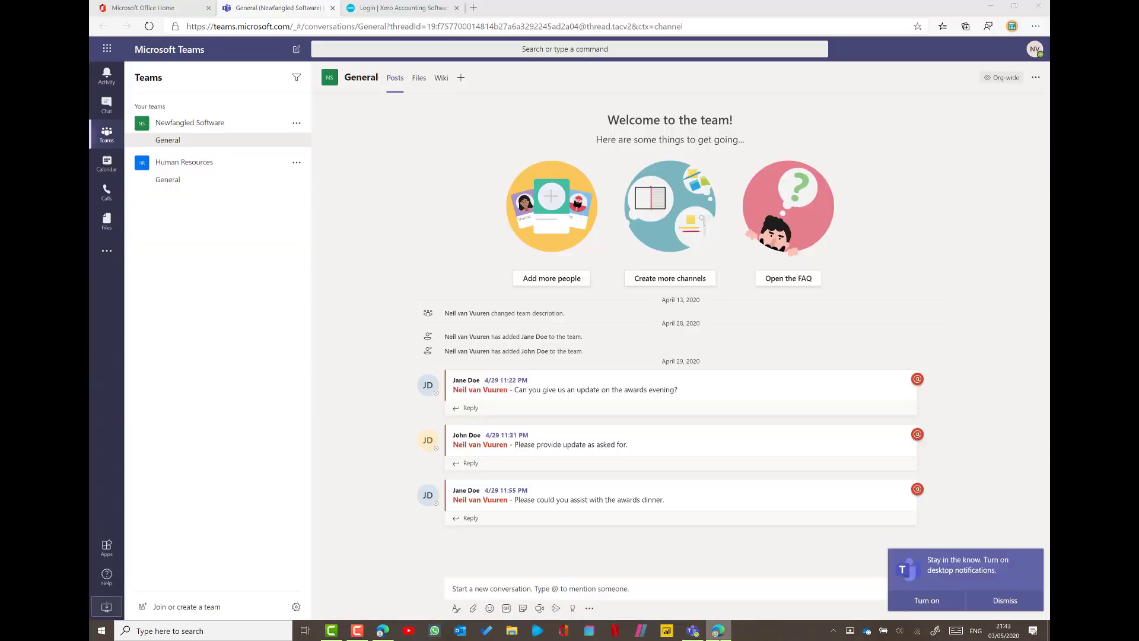
click(414, 8)
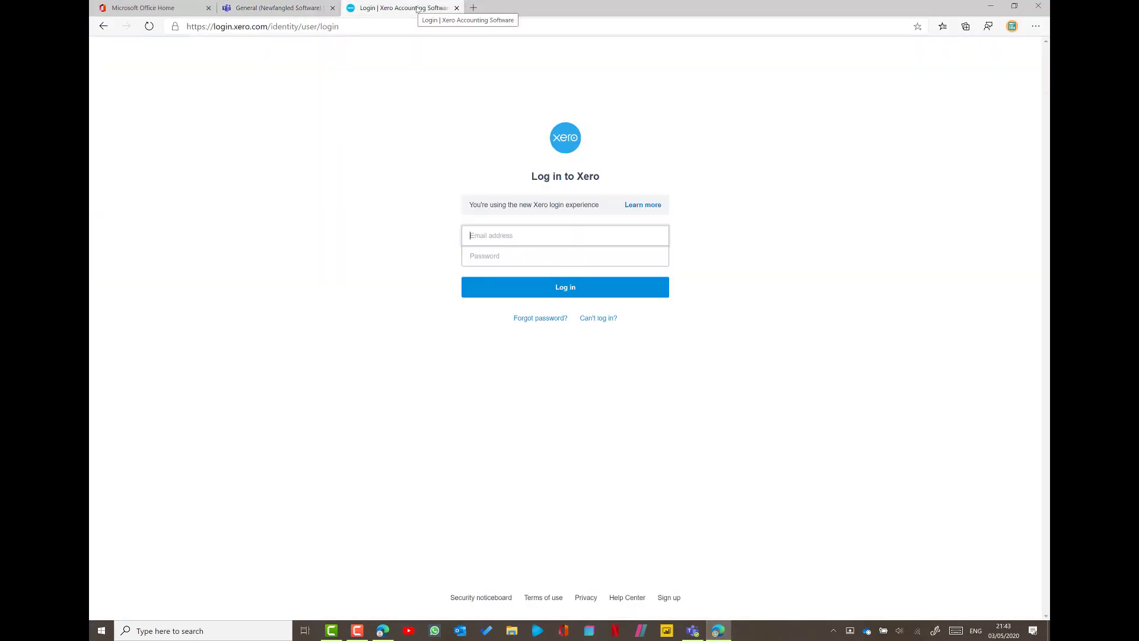
click(356, 27)
key(ctrl+c)
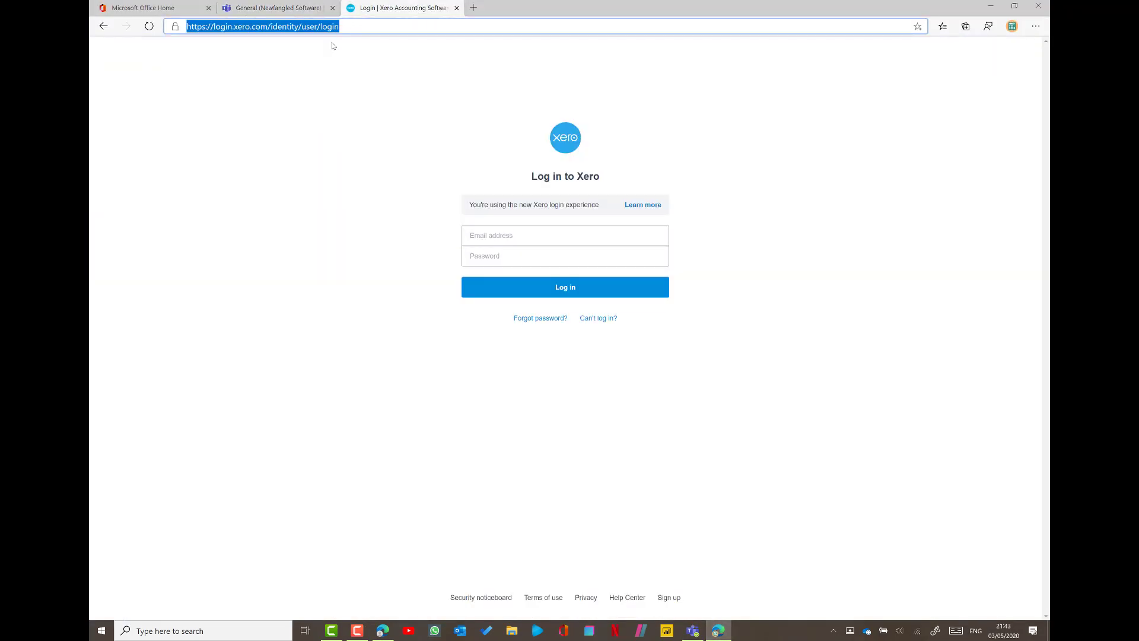
click(457, 9)
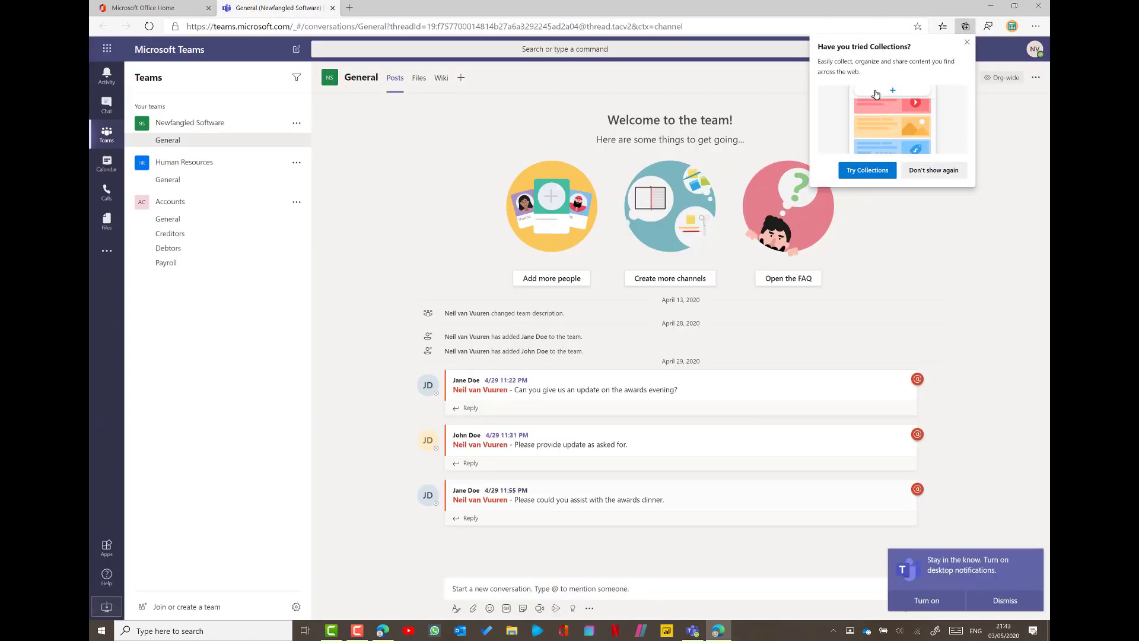
click(697, 635)
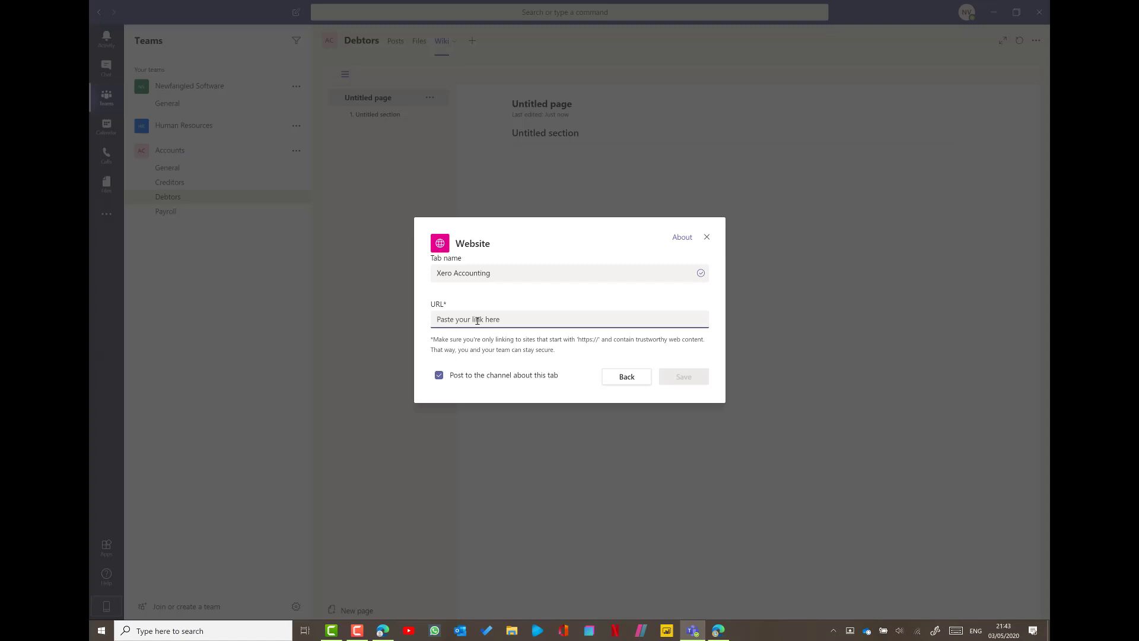
key(ctrl+v)
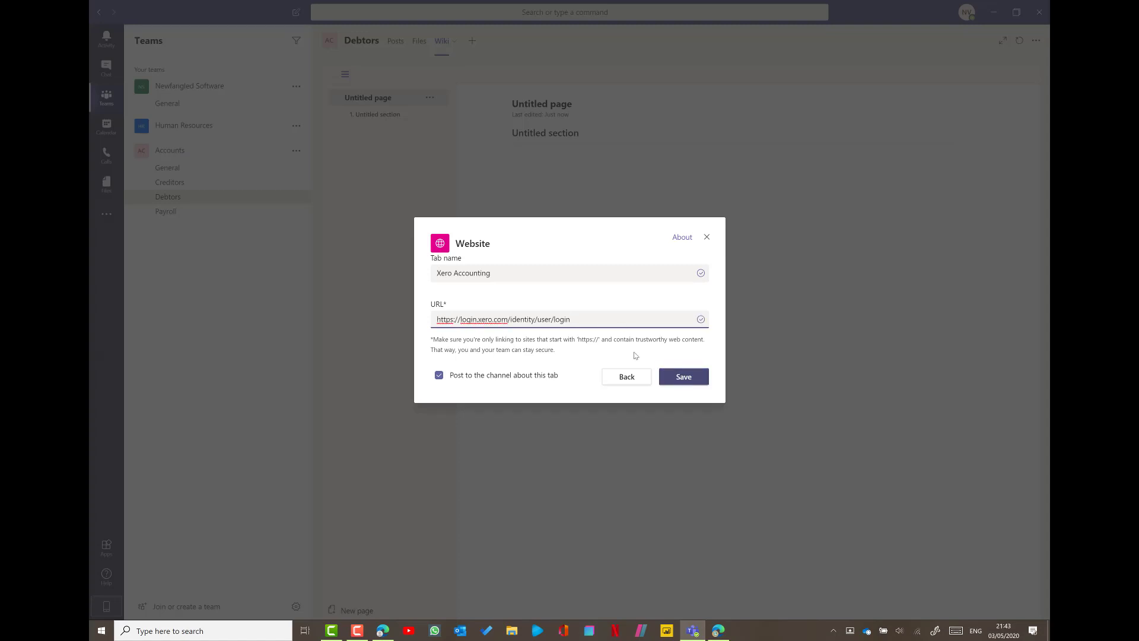
click(683, 380)
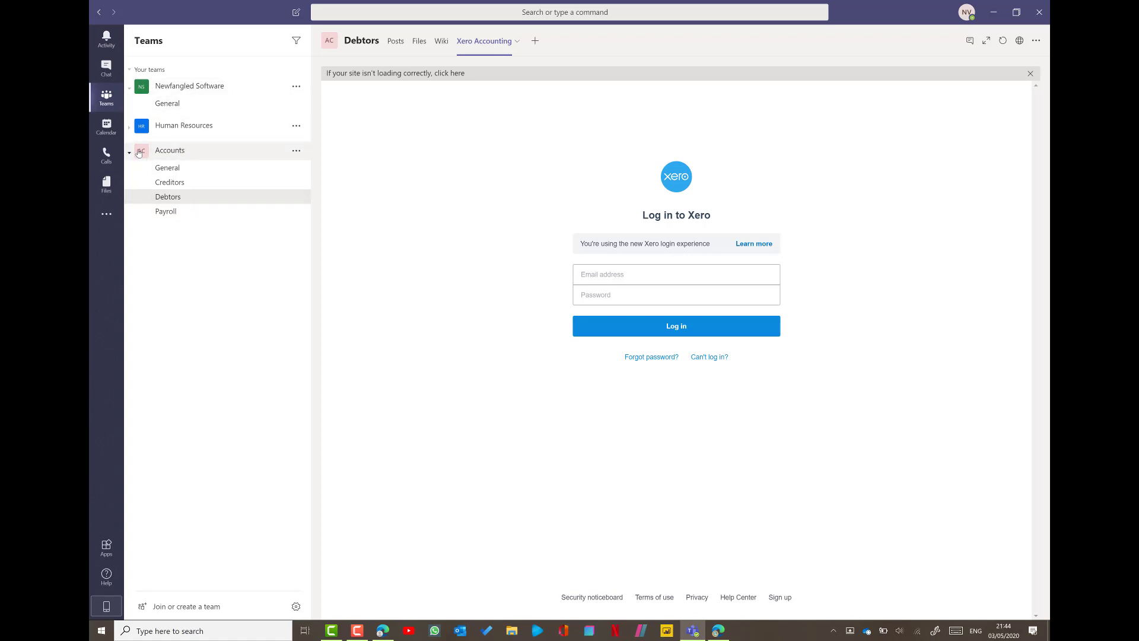
click(195, 151)
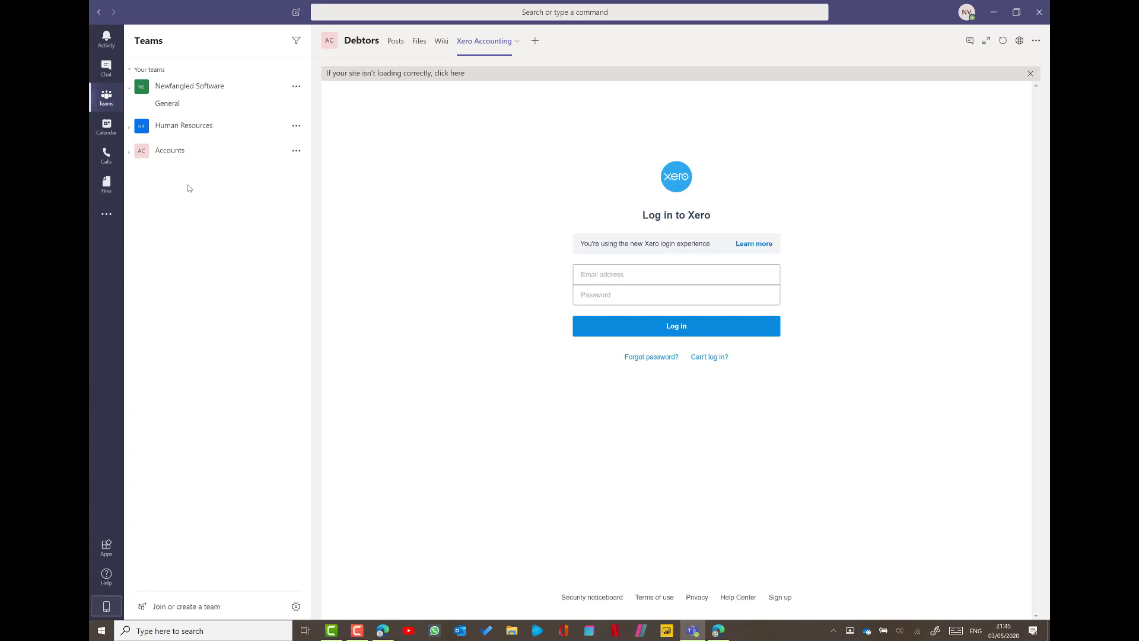
click(131, 152)
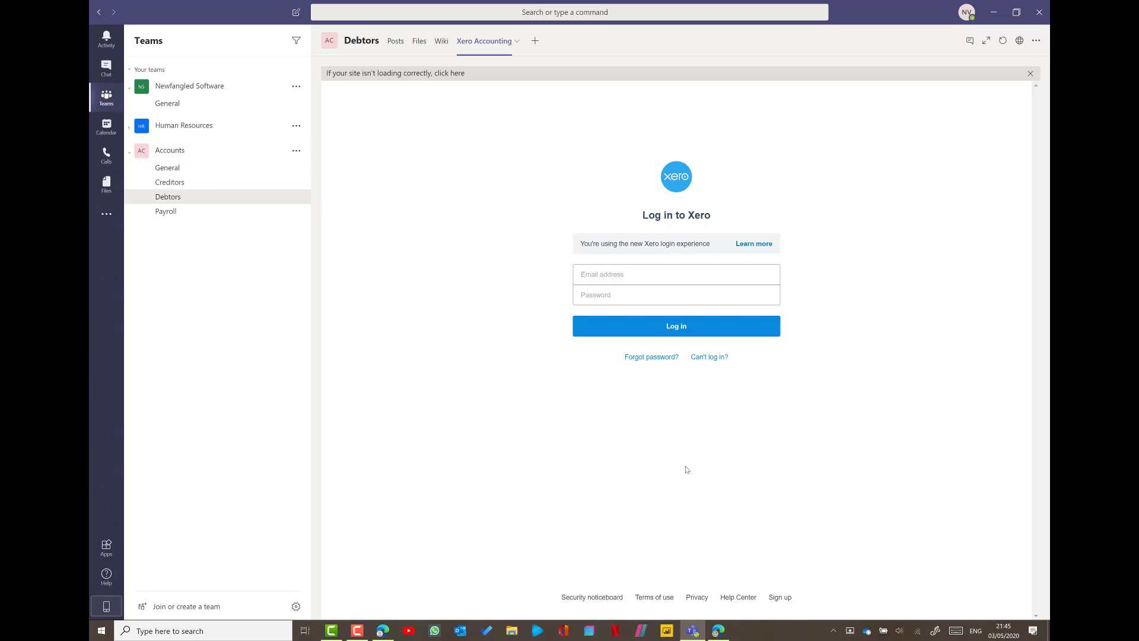
- Switch to the browser, open SharePoint from the Office home page in a new tab and dismiss its welcome tour
click(717, 633)
click(133, 6)
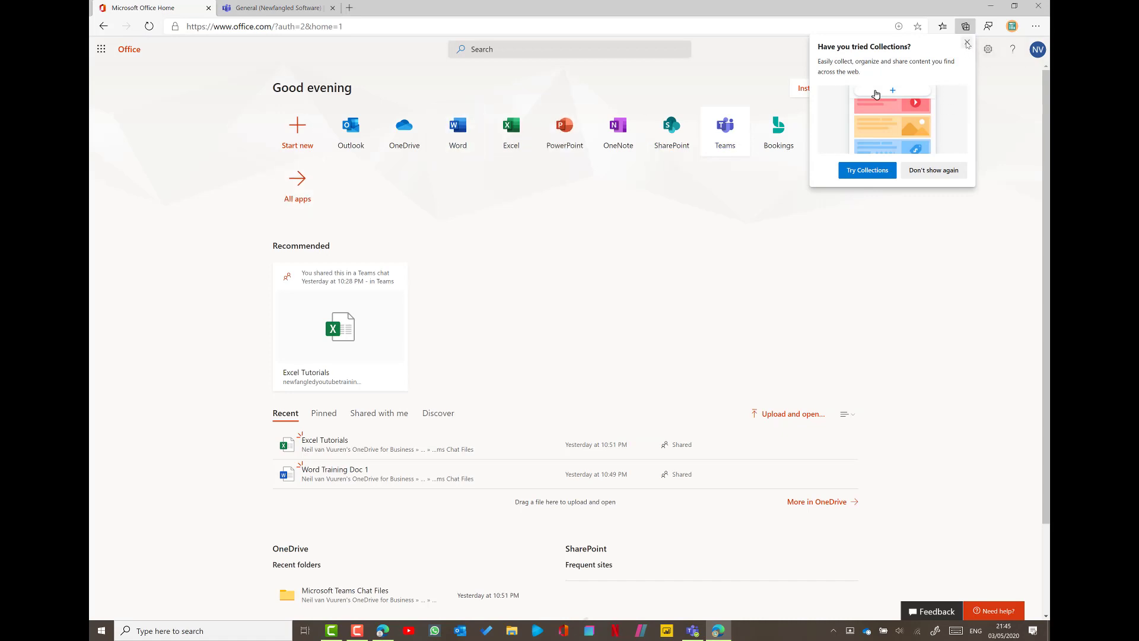
click(967, 42)
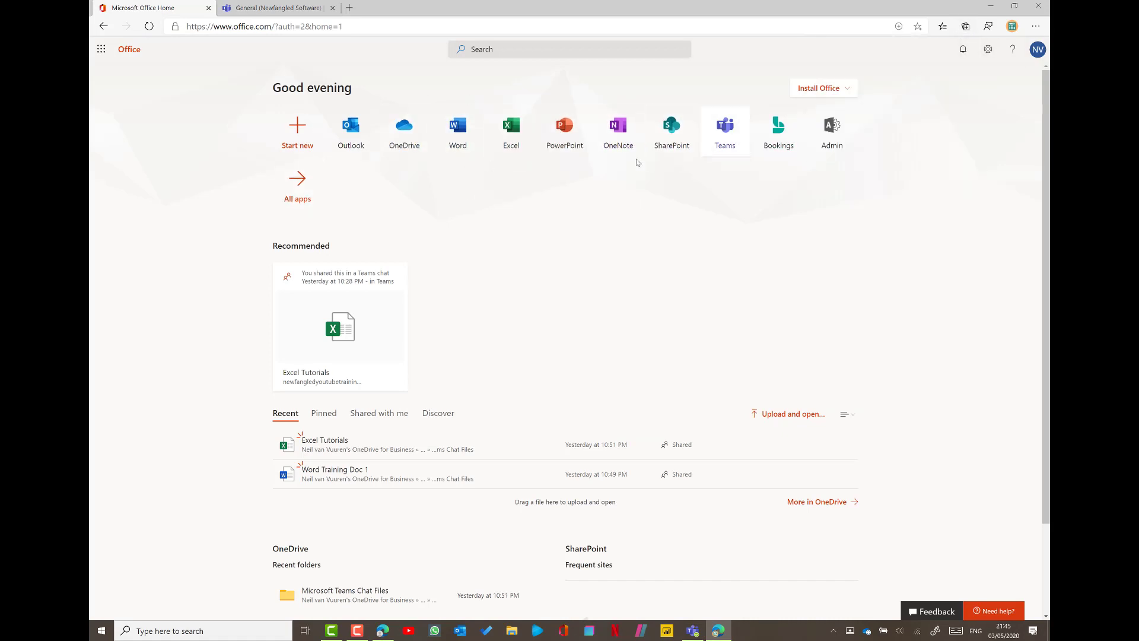
right_click(677, 141)
click(733, 150)
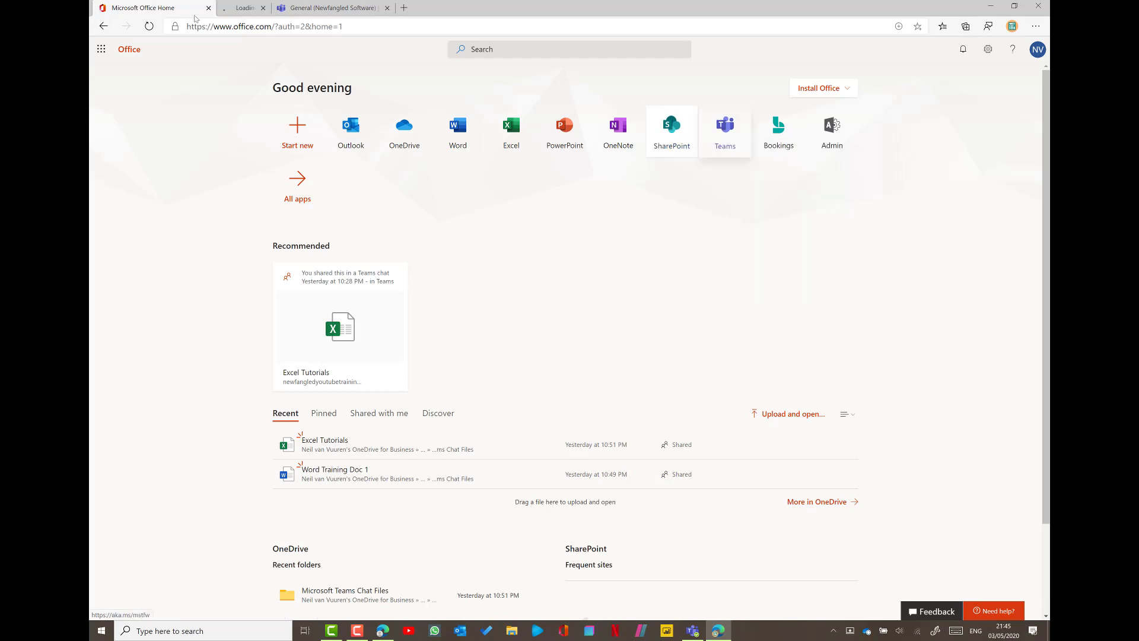
click(286, 8)
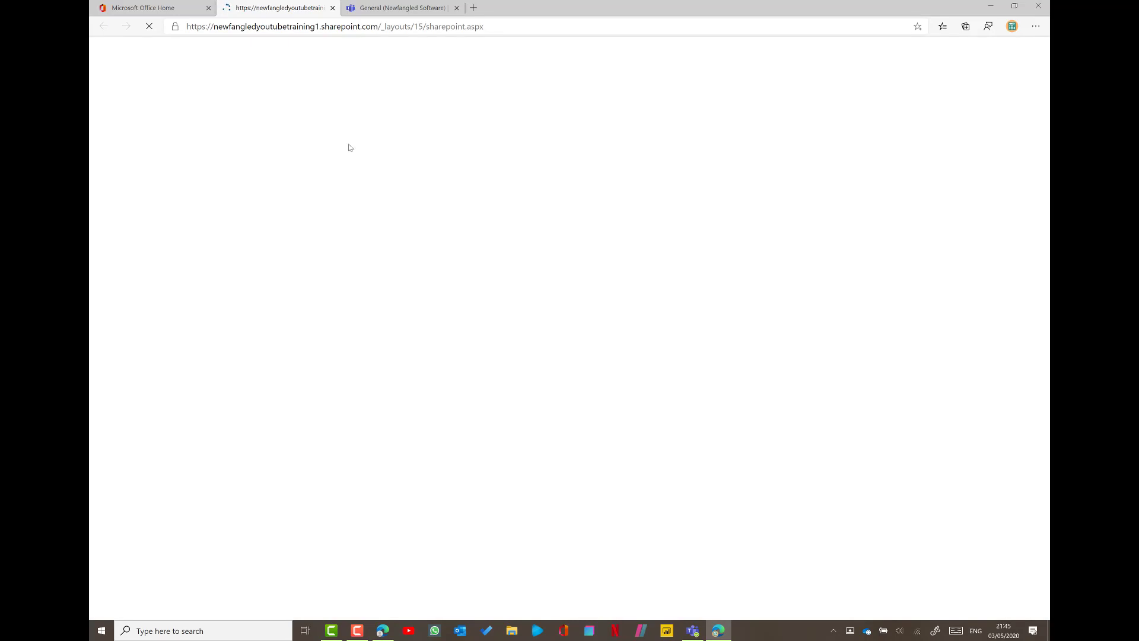
mouse_move(691, 634)
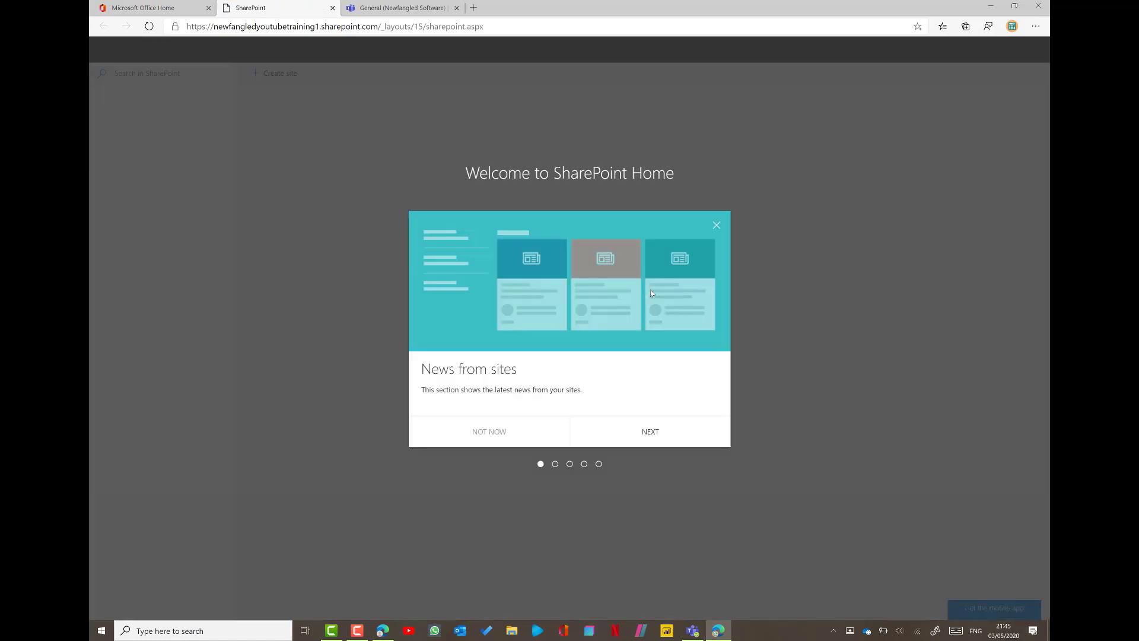
click(717, 225)
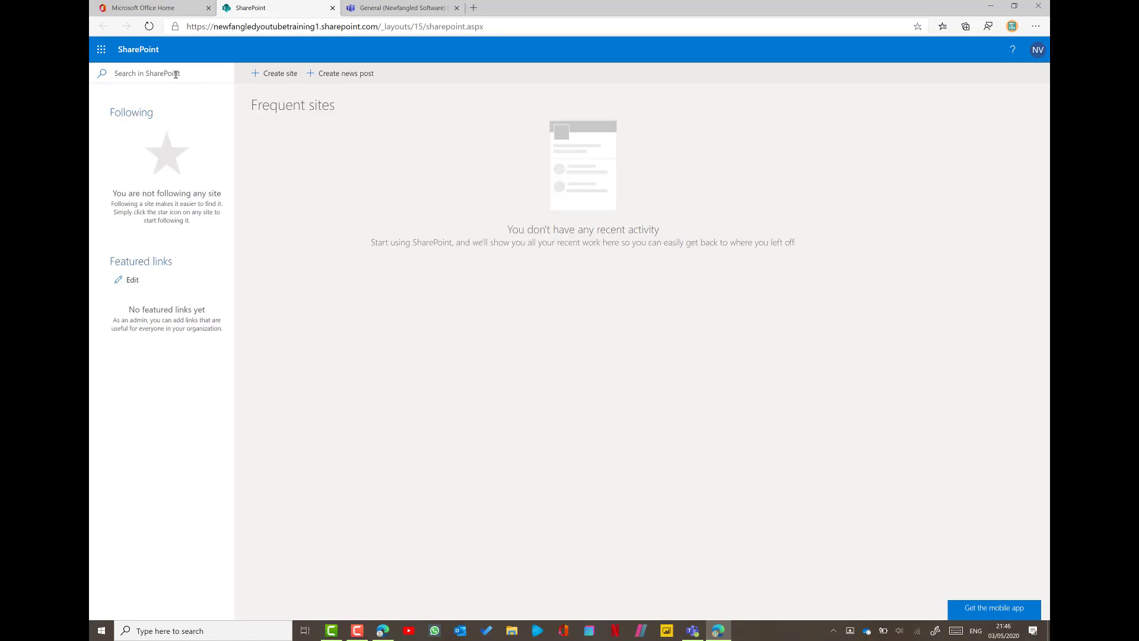
- Search SharePoint for Accounts and review the results limited to sites and across all types
click(693, 632)
click(693, 632)
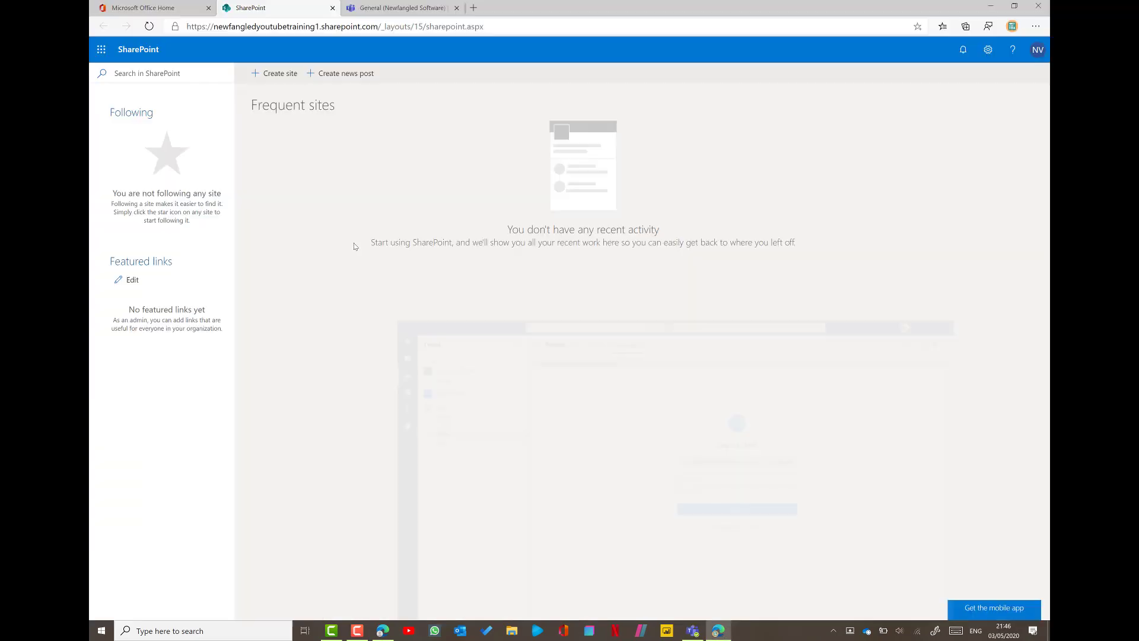
click(140, 71)
text(Accounts)
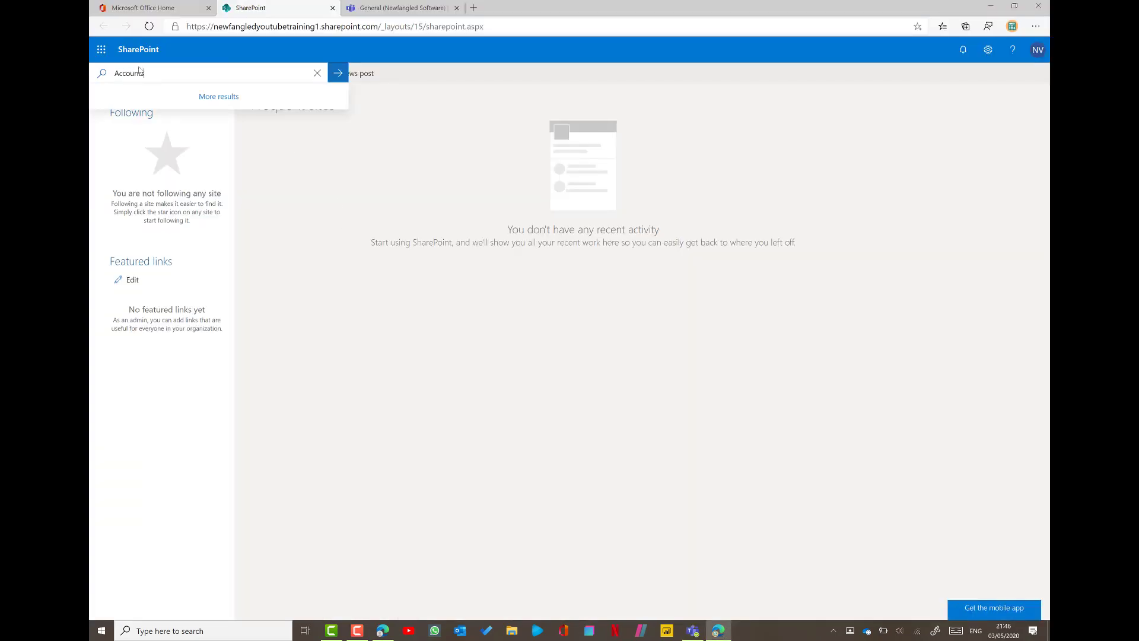
key(Return)
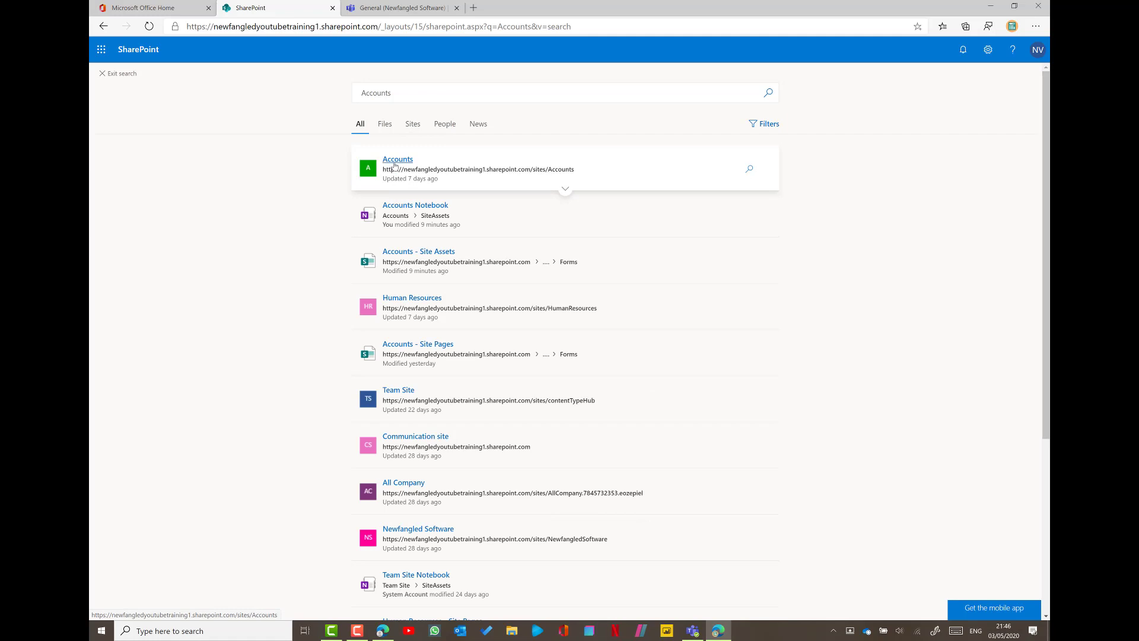
click(414, 124)
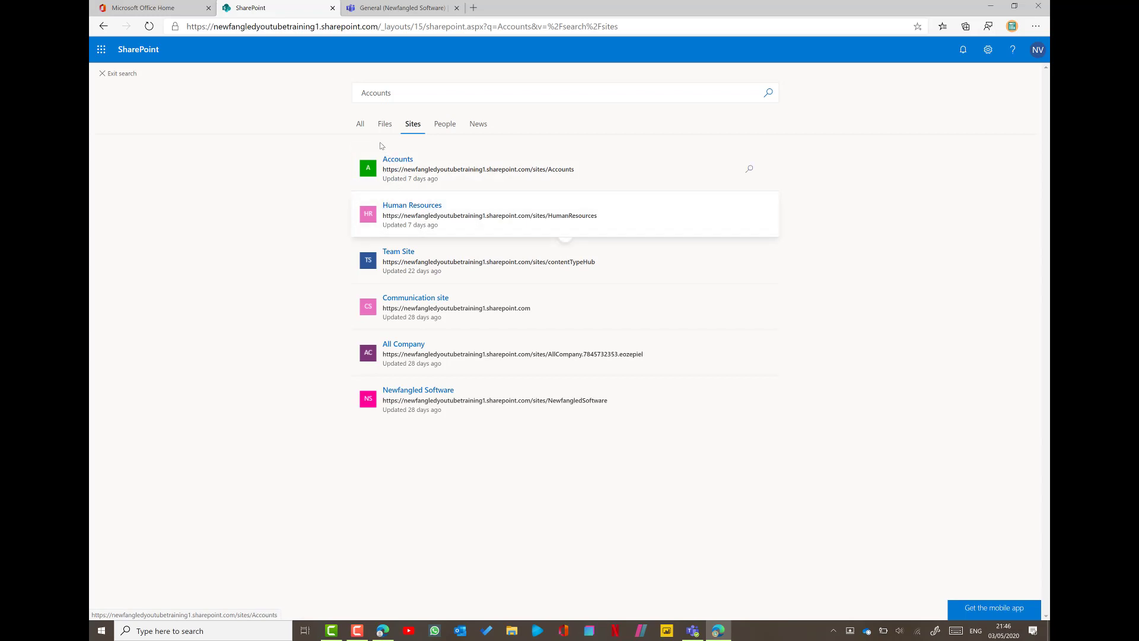
click(360, 126)
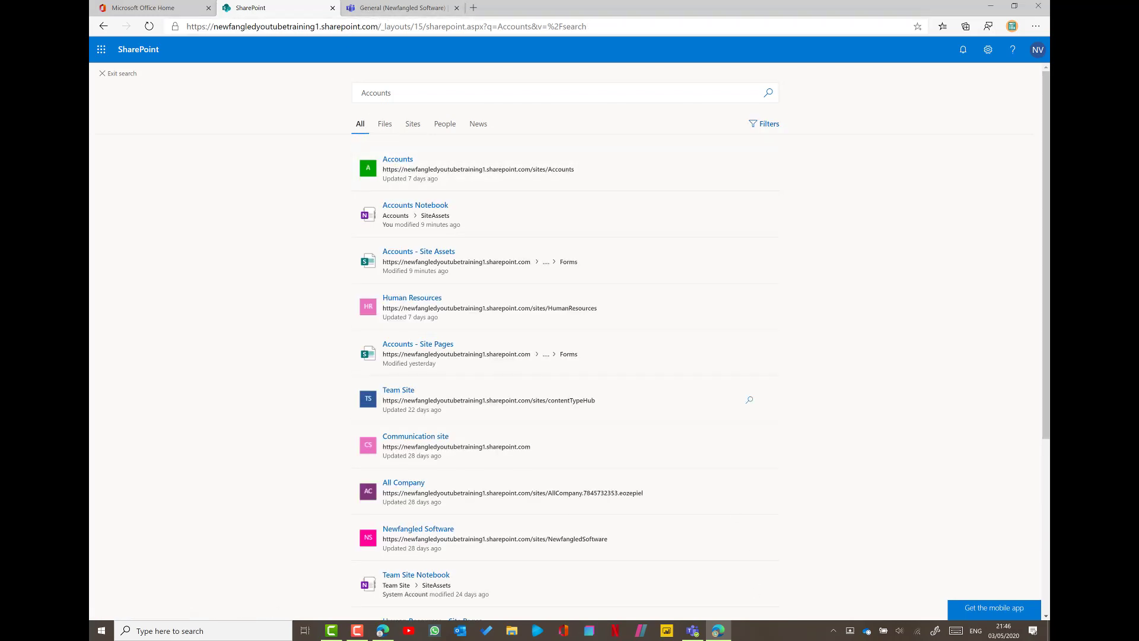
- Switch to the Teams desktop app, view the Debtors channel's files and compare them with the SharePoint search results in the browser
click(692, 630)
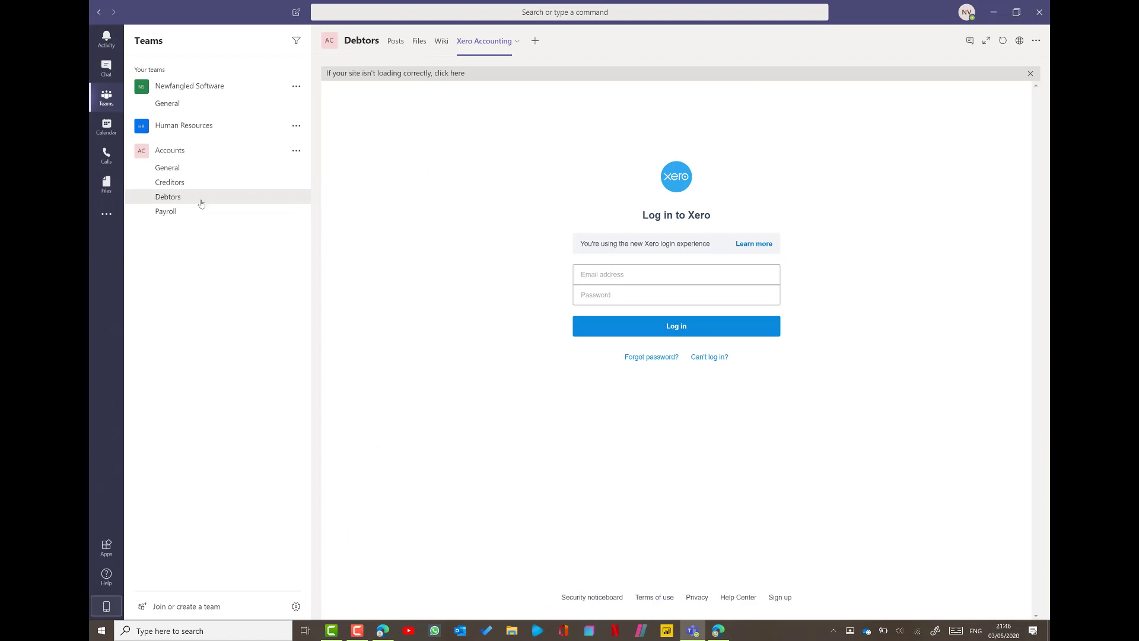
click(190, 153)
click(190, 153)
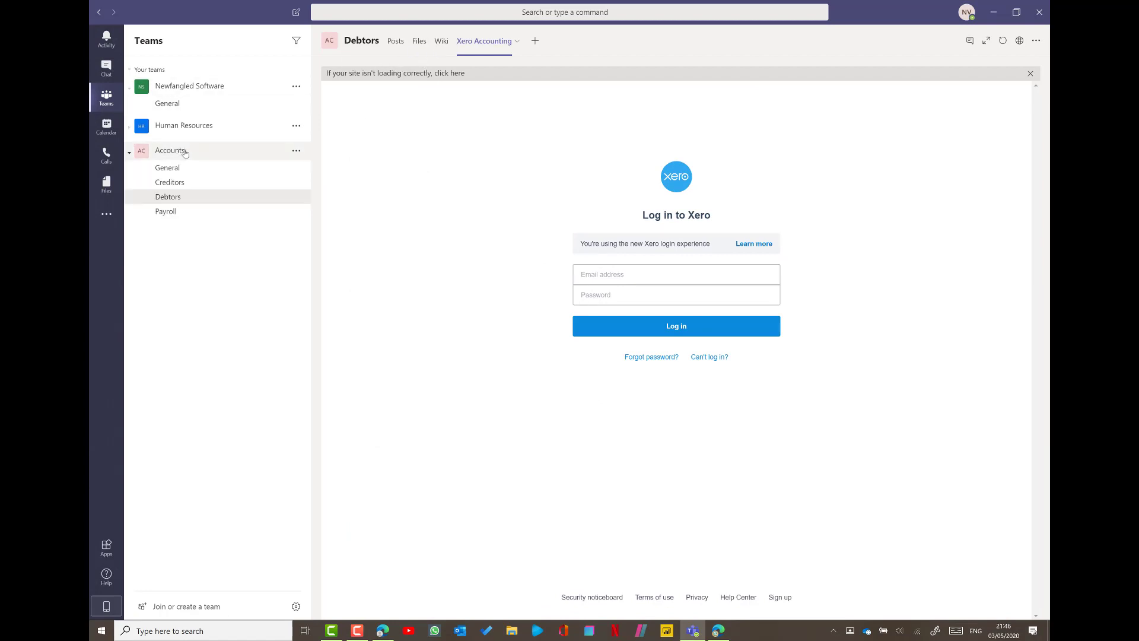
click(420, 40)
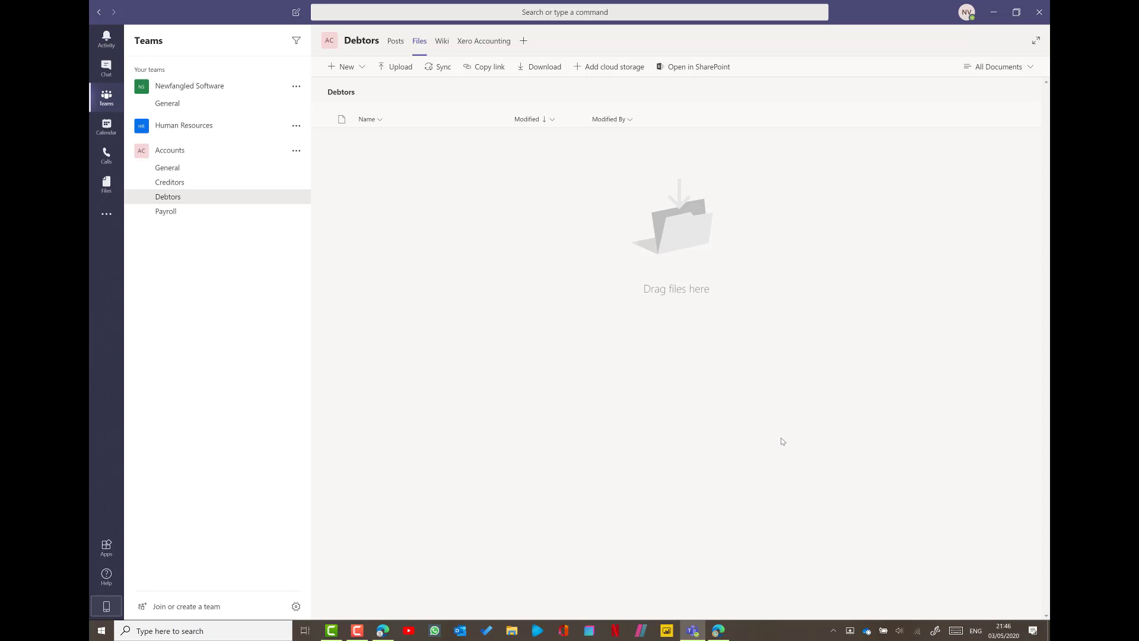
click(716, 630)
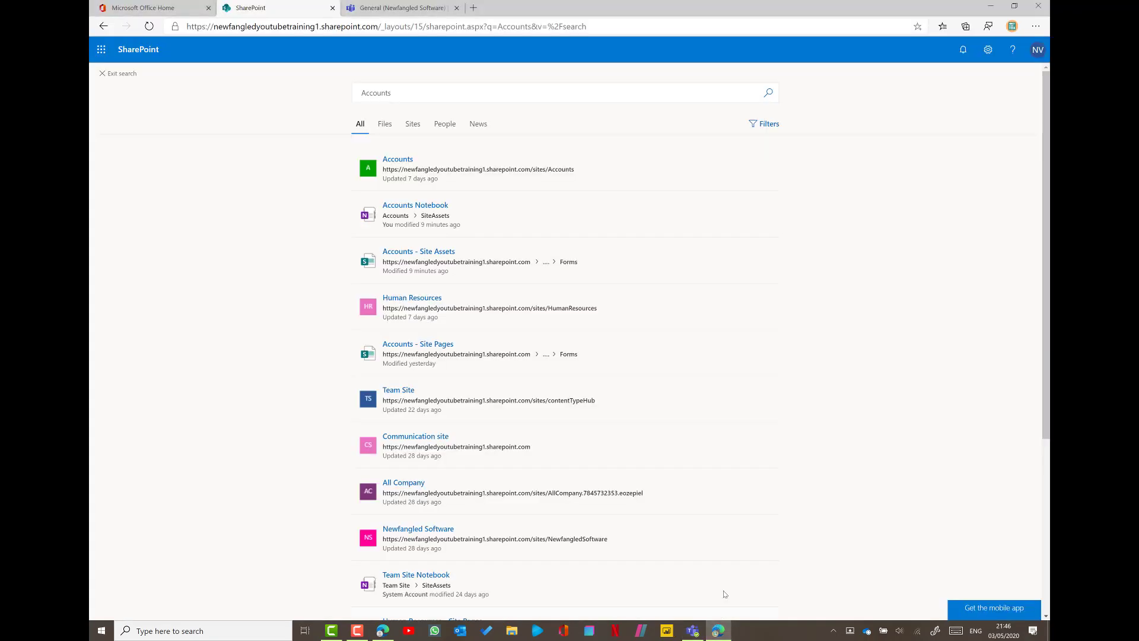
click(693, 630)
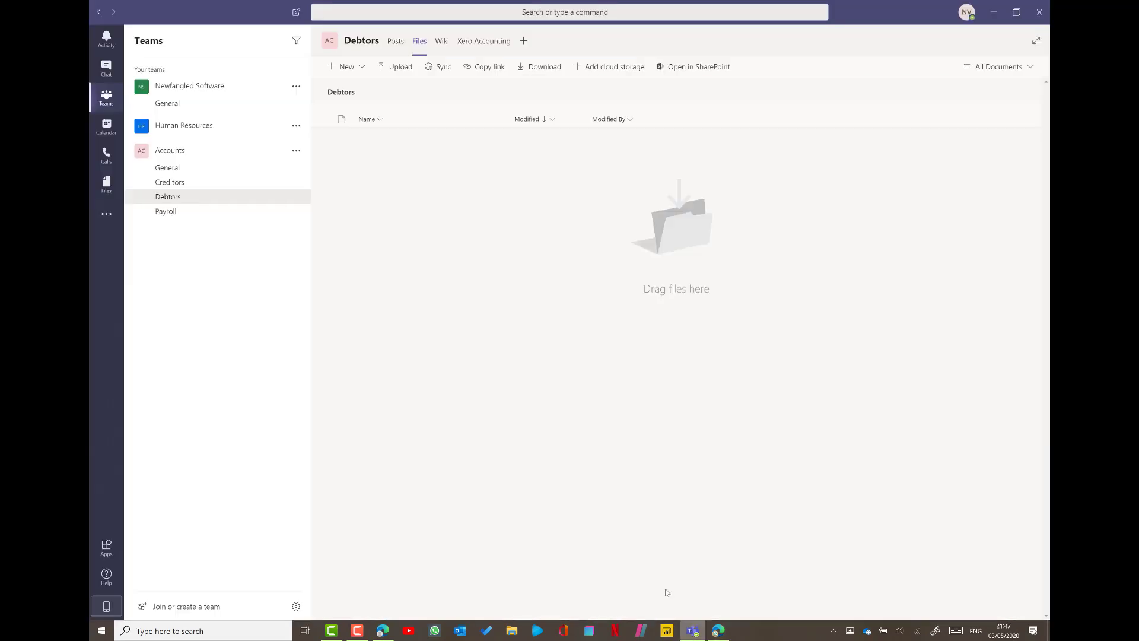
click(718, 630)
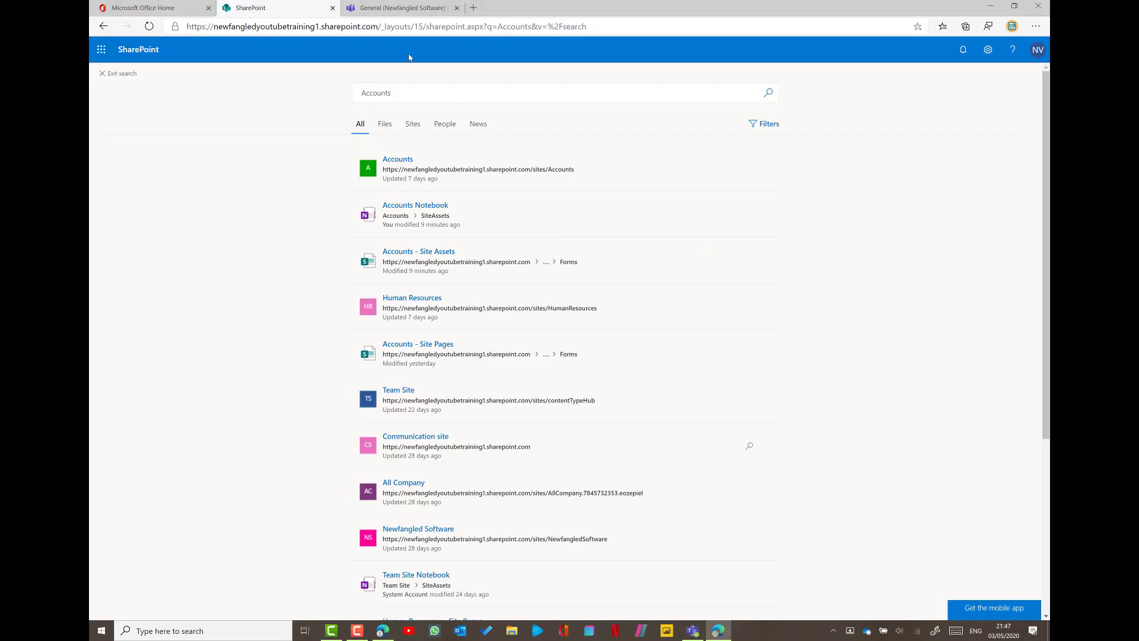
- From the Office home page, find Planner in the full list of apps and open it in a new tab
click(148, 7)
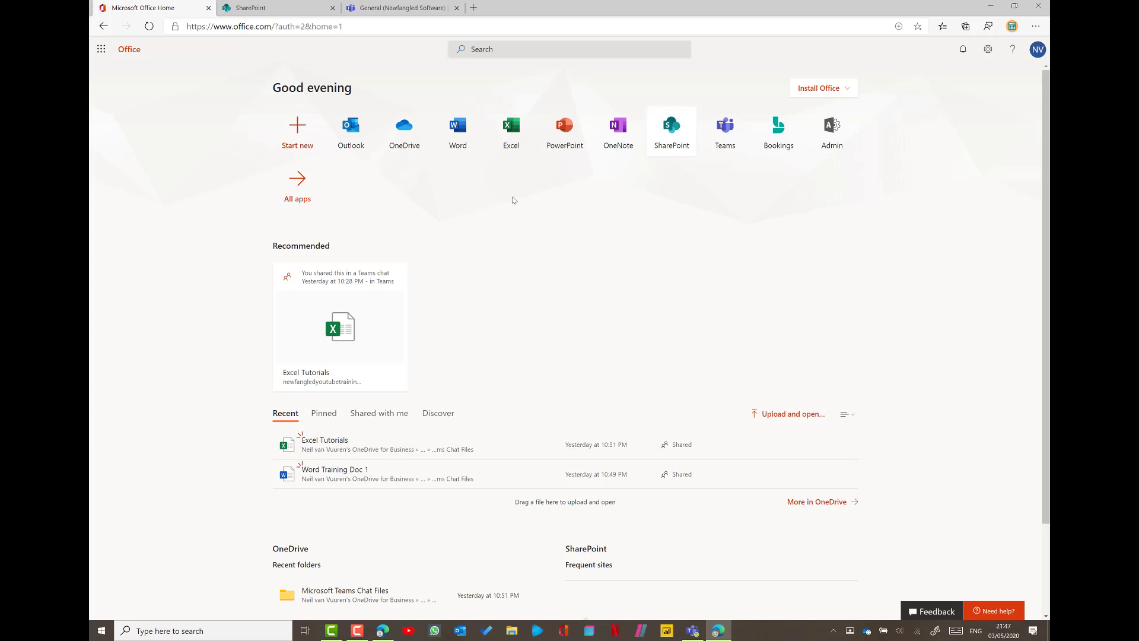
click(101, 49)
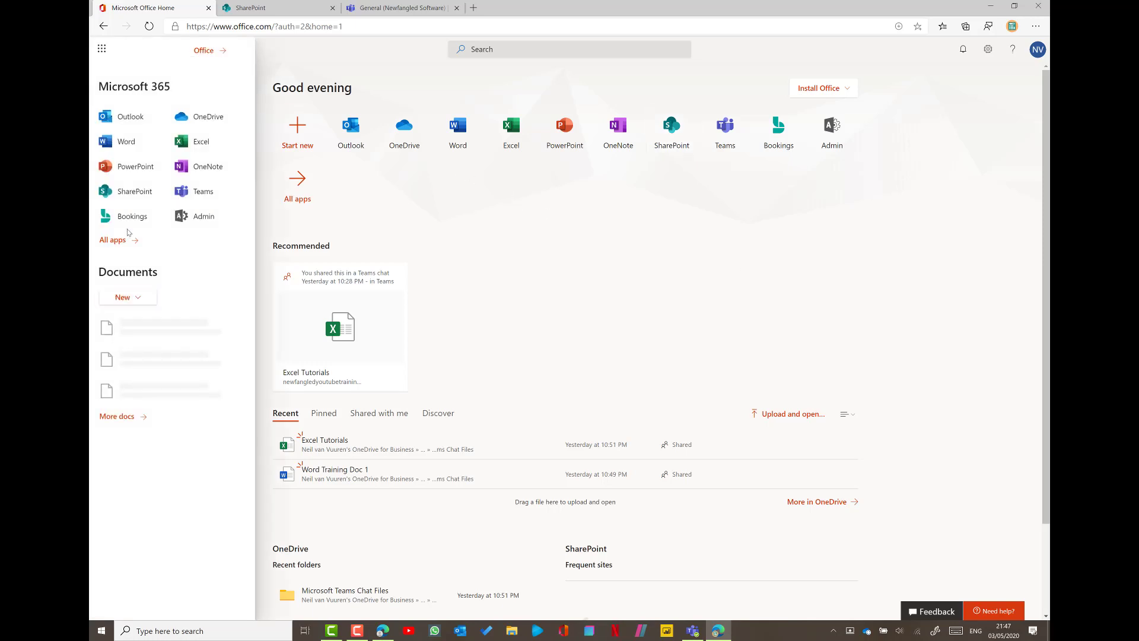
click(118, 241)
scroll(134, 321, down, 5)
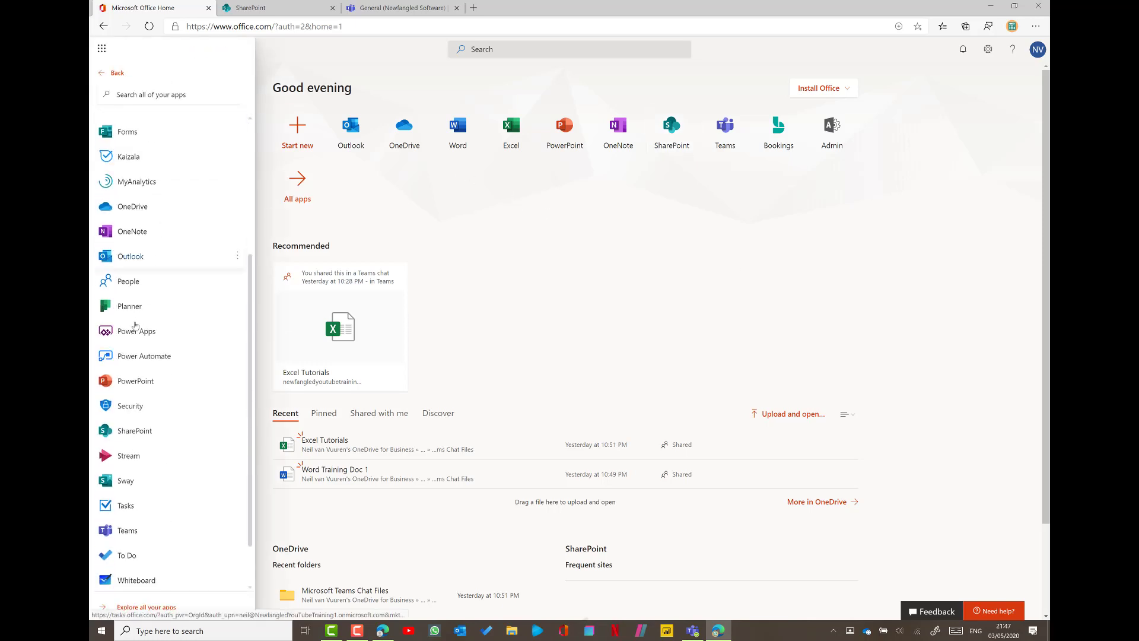
click(237, 305)
click(279, 327)
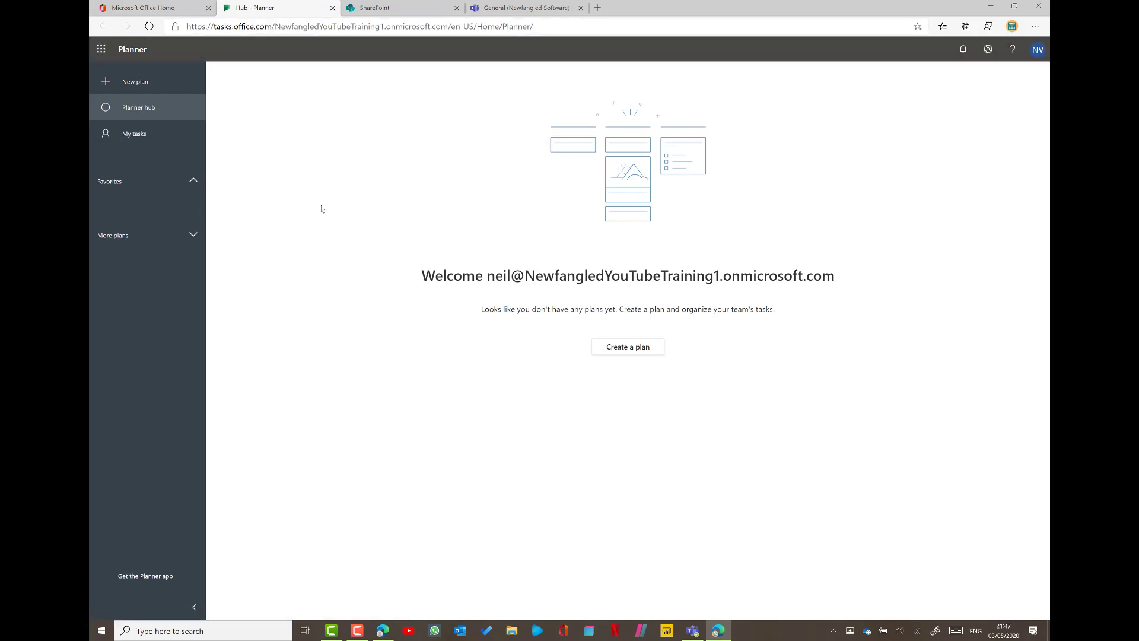
- In Teams on the web, open the Accounts team's General channel and check the apps available as tabs, including Planner
click(477, 6)
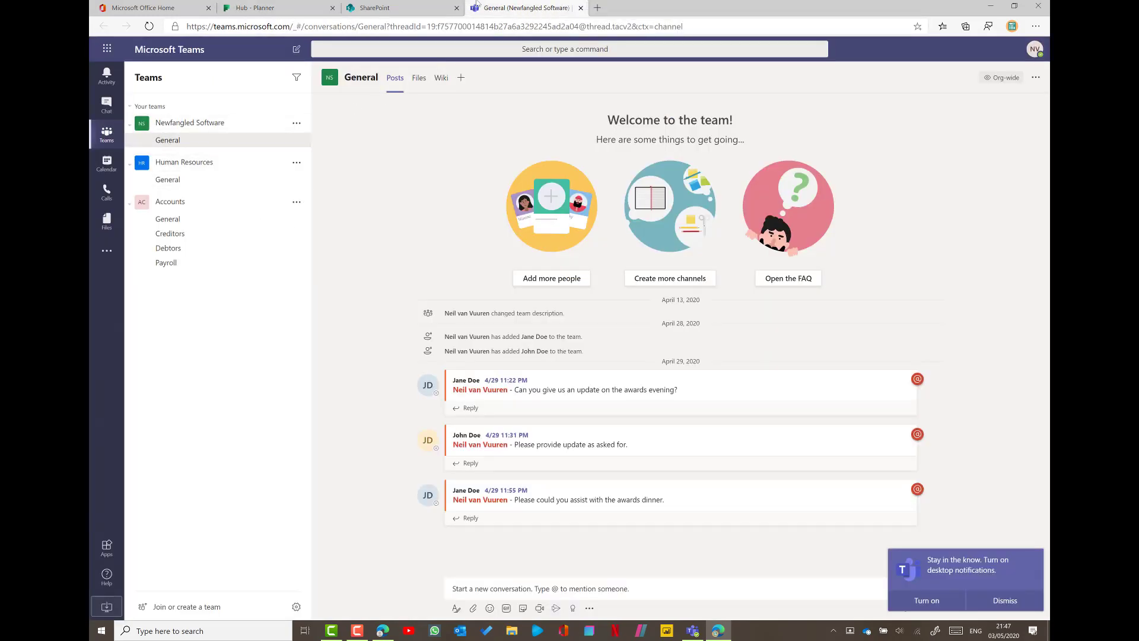
click(299, 13)
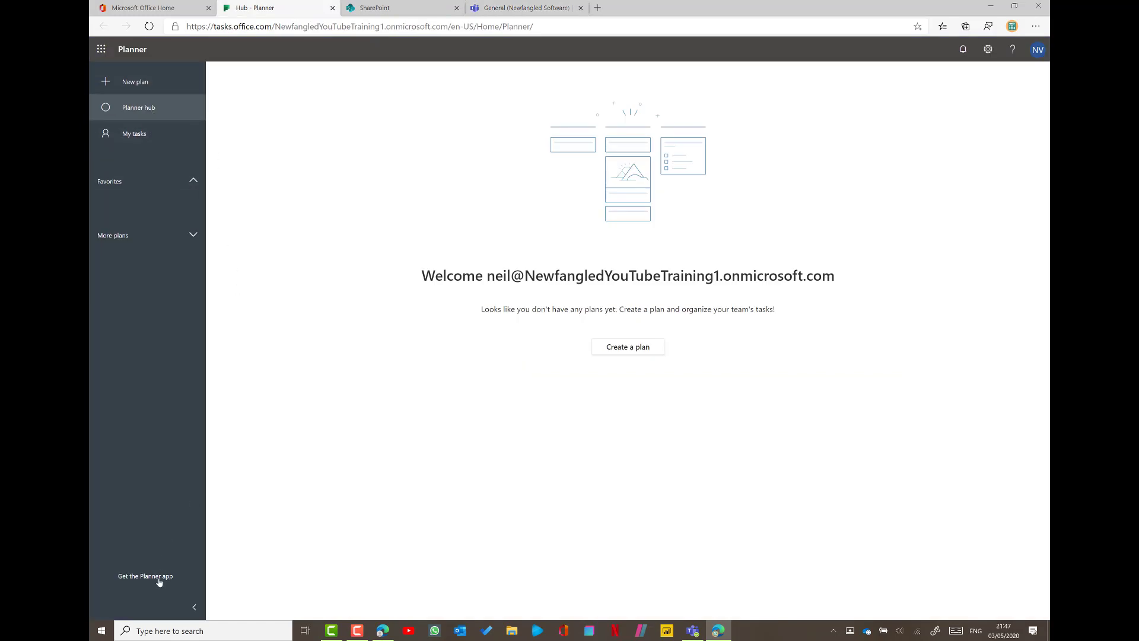
click(533, 8)
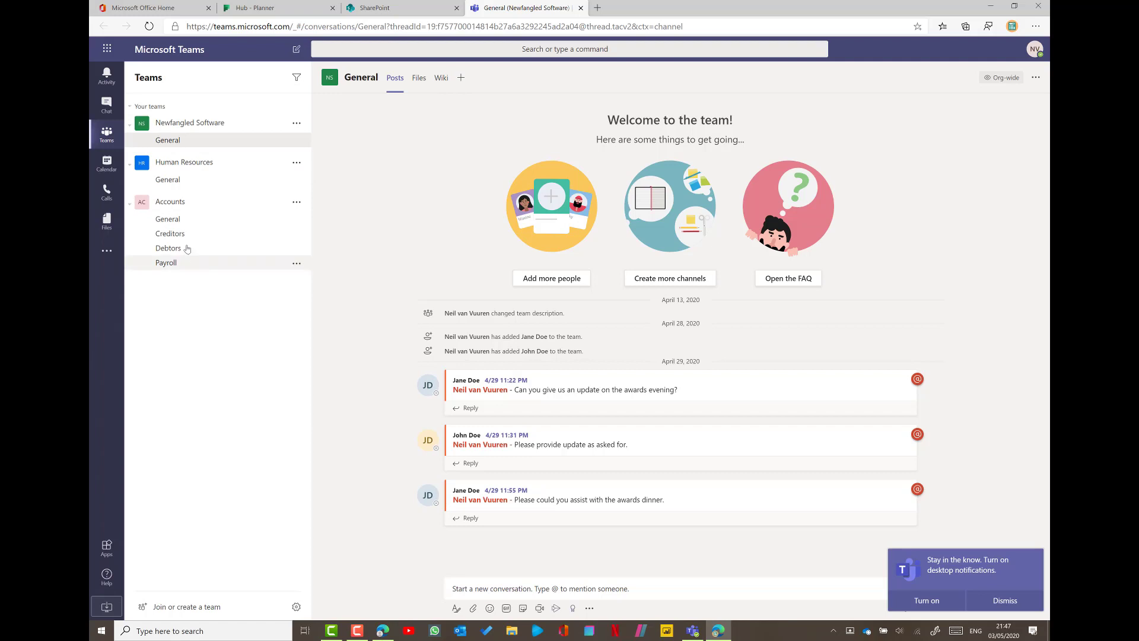
click(169, 262)
click(167, 218)
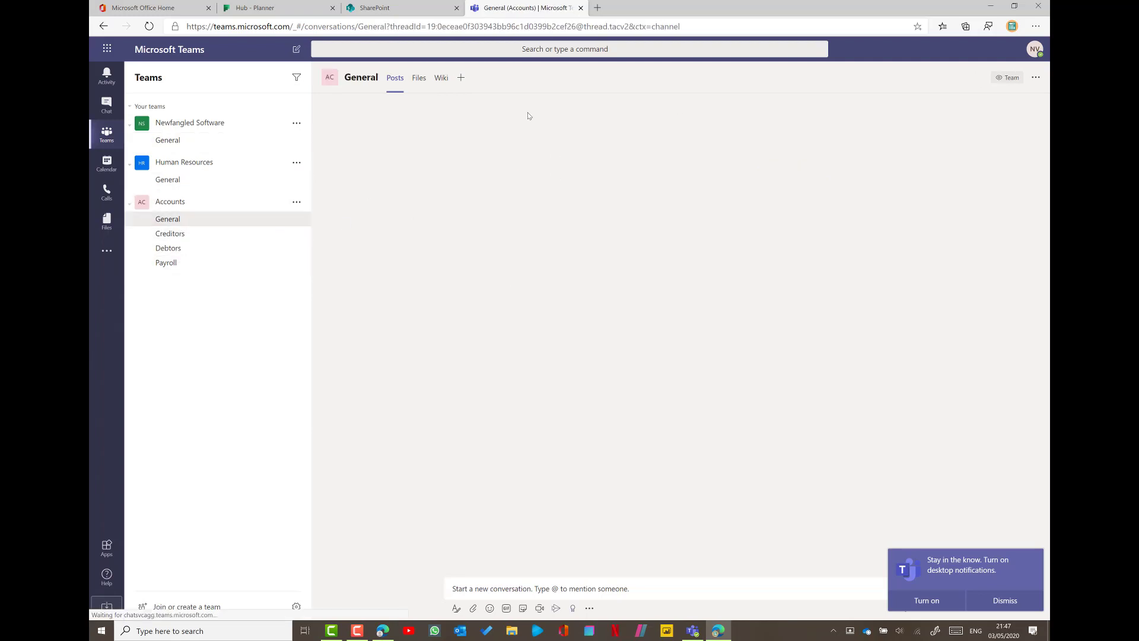
click(461, 78)
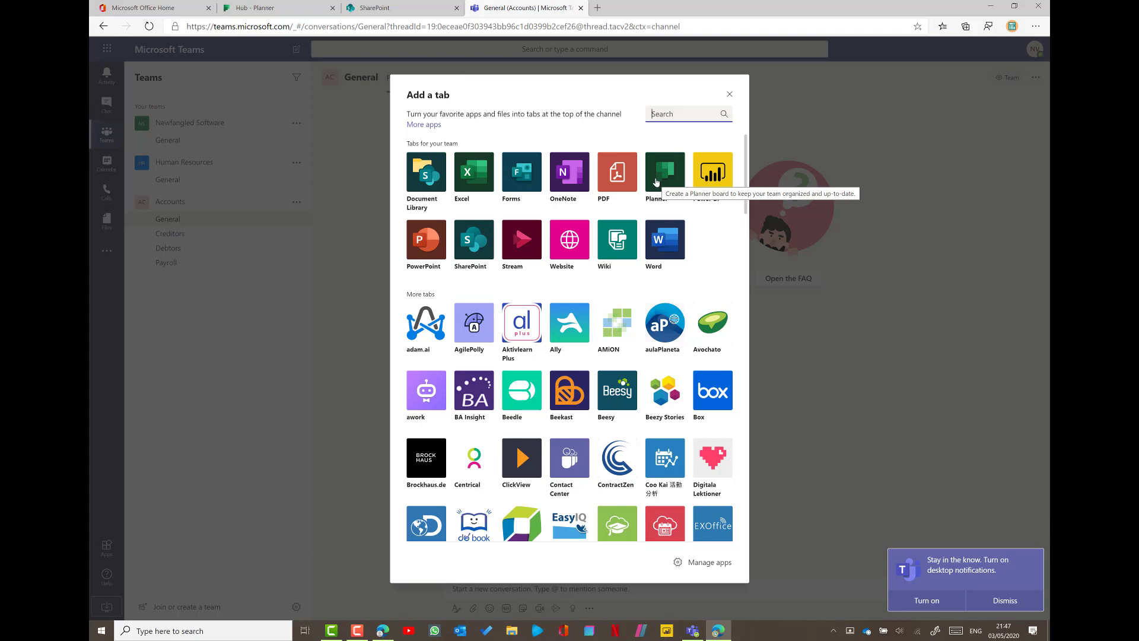
click(730, 95)
- Close the Planner page, return to Teams on the web and review the General channel's tab apps again, adding none
click(255, 8)
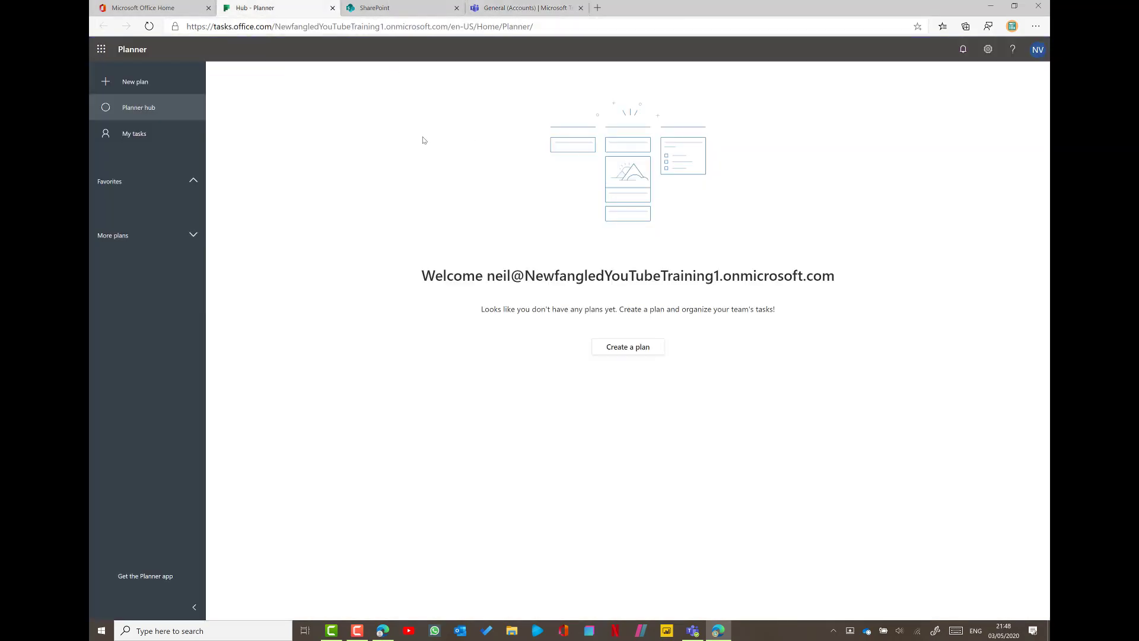
click(332, 8)
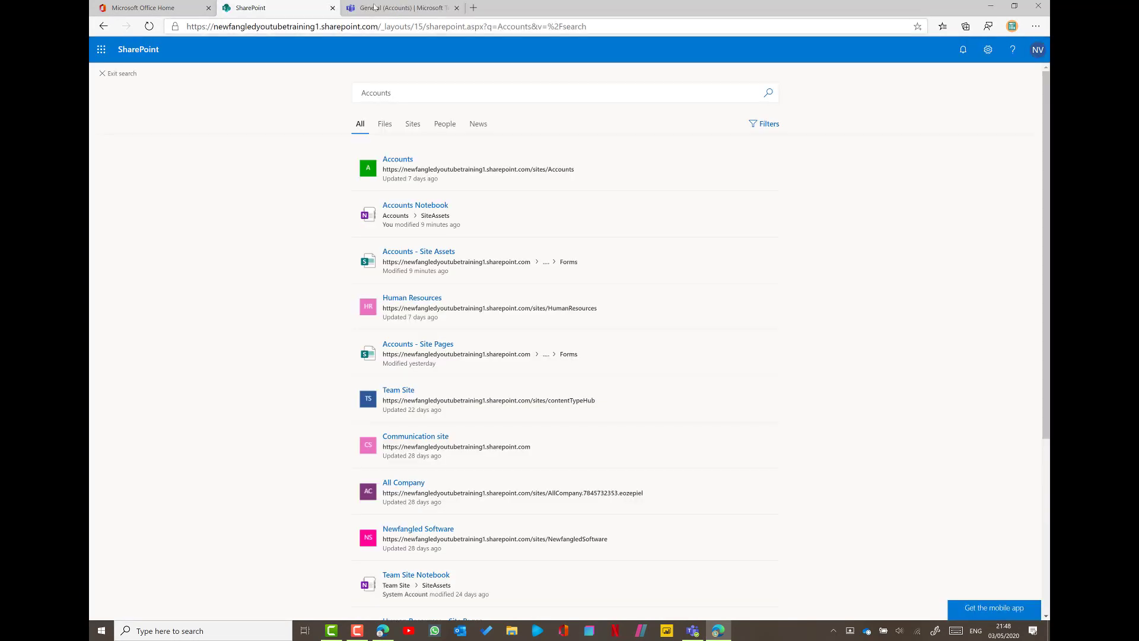
click(374, 7)
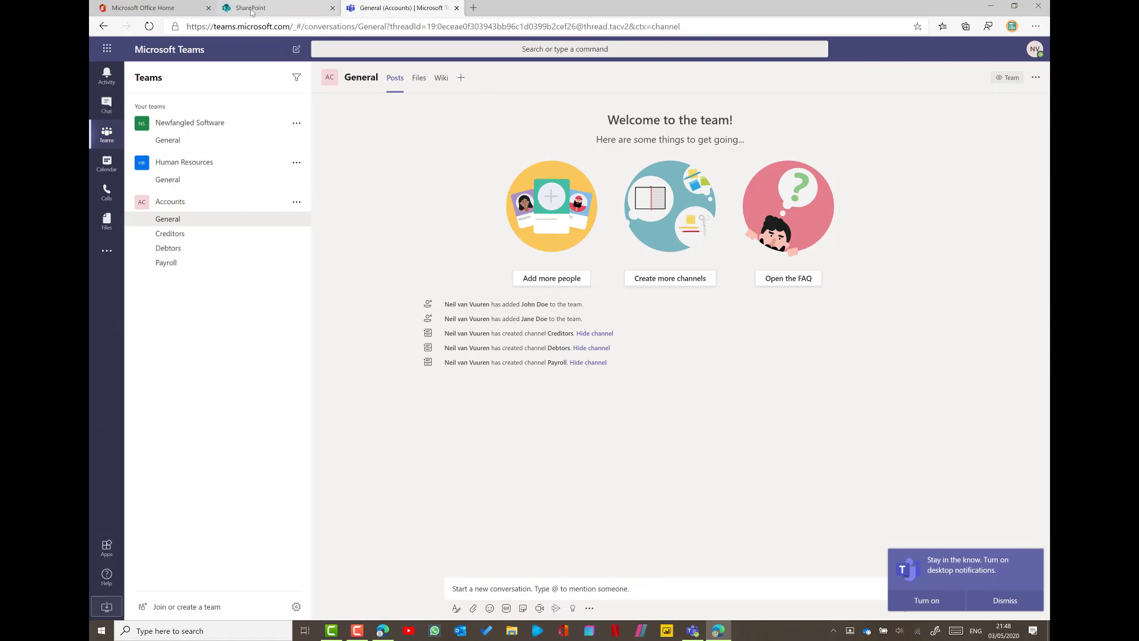
click(468, 88)
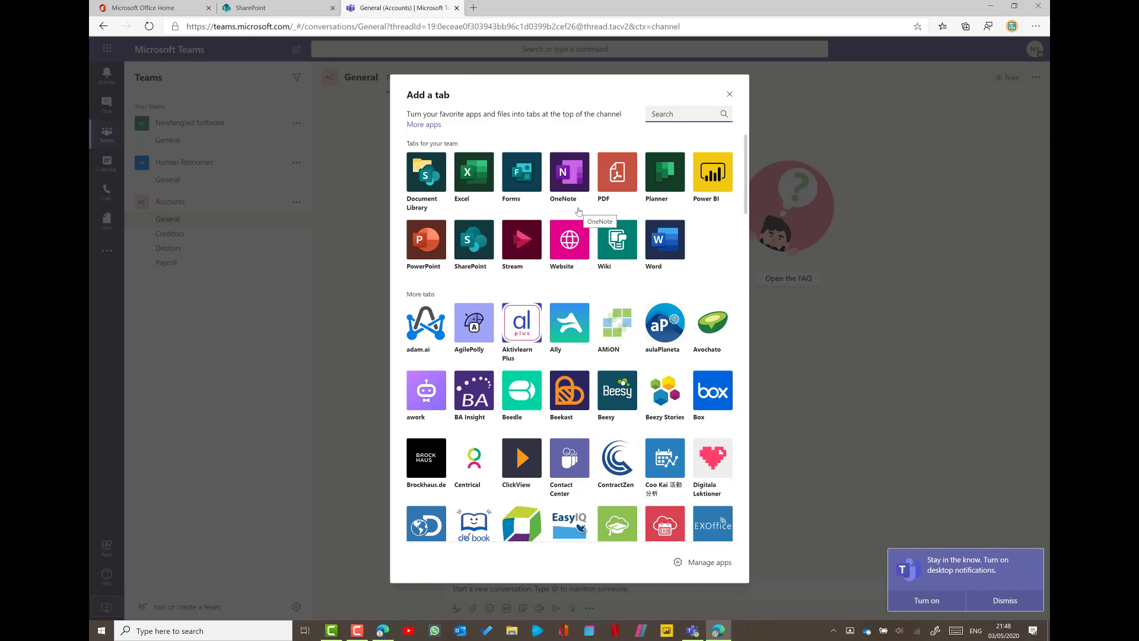
click(729, 95)
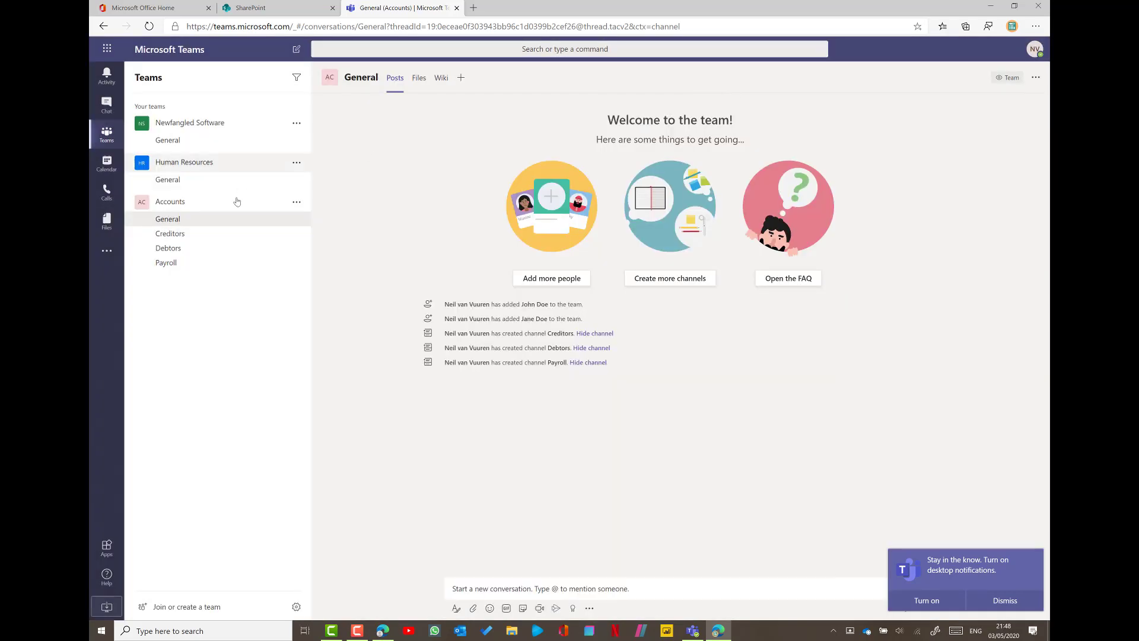